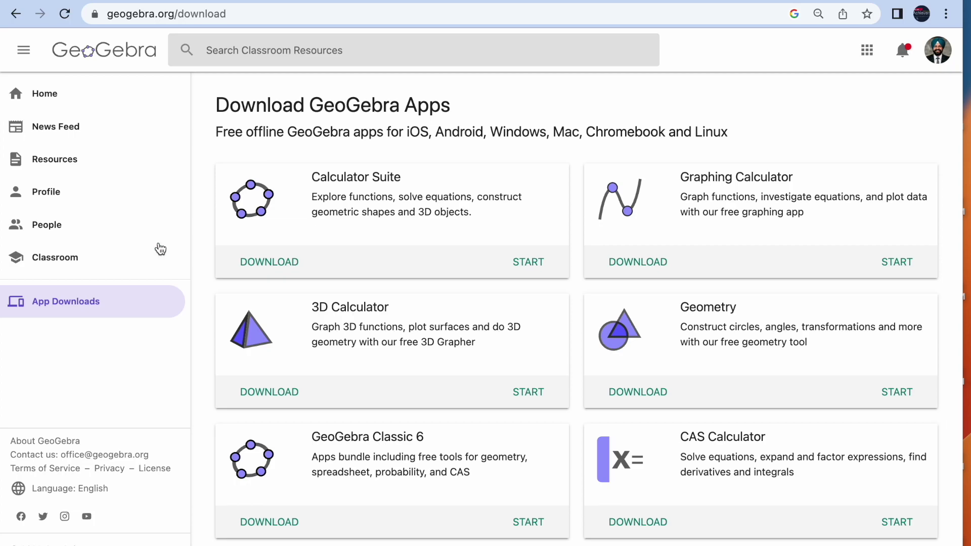
# Start the online GeoGebra Classic 6 app from the GeoGebra downloads page
pyautogui.scroll(-3, 425, 365)
pyautogui.scroll(3, 424, 365)
pyautogui.scroll(-4, 425, 365)
pyautogui.scroll(-1, 424, 361)
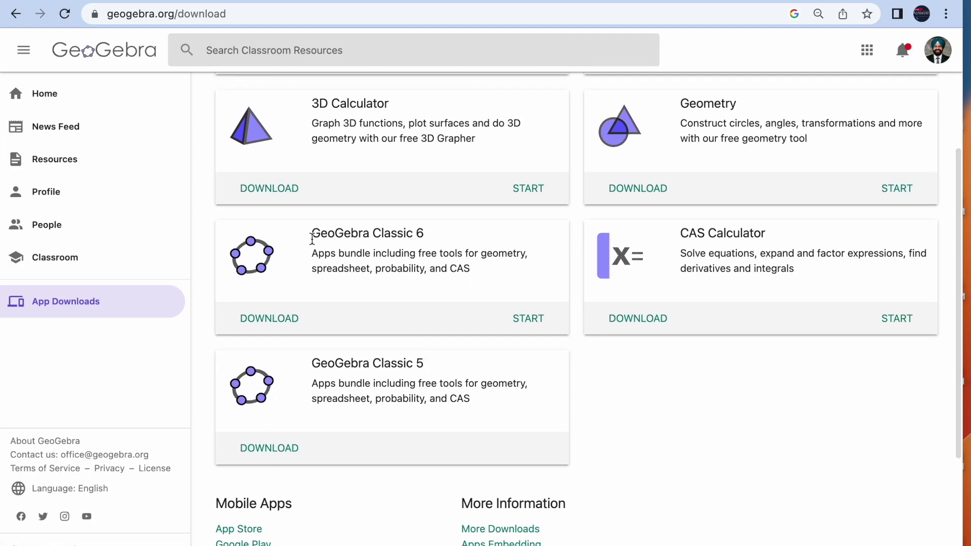
pyautogui.click(524, 319)
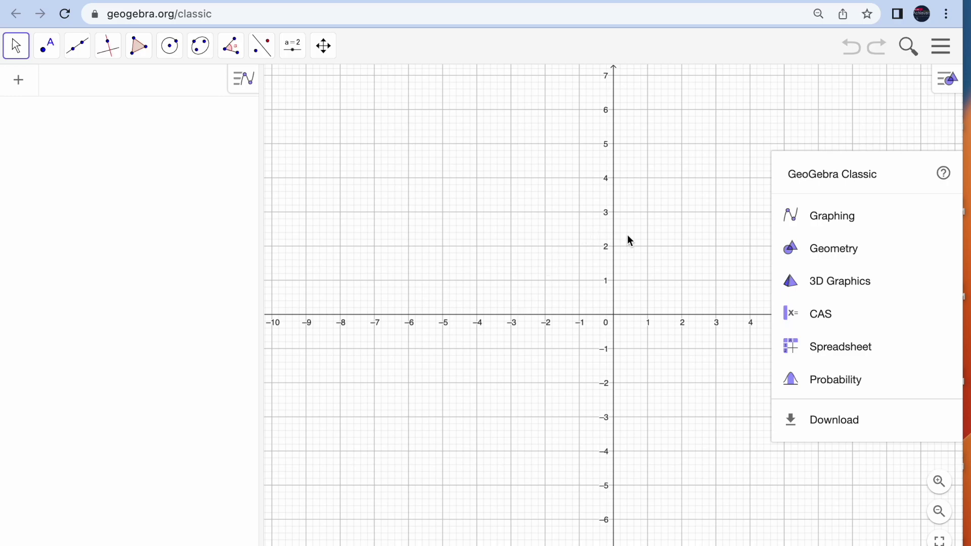
# Build a regular 3-vertex polygon on A (2, 4) and B (6, 5) with the Regular Polygon tool
pyautogui.moveTo(661, 193); pyautogui.dragTo(442, 265)
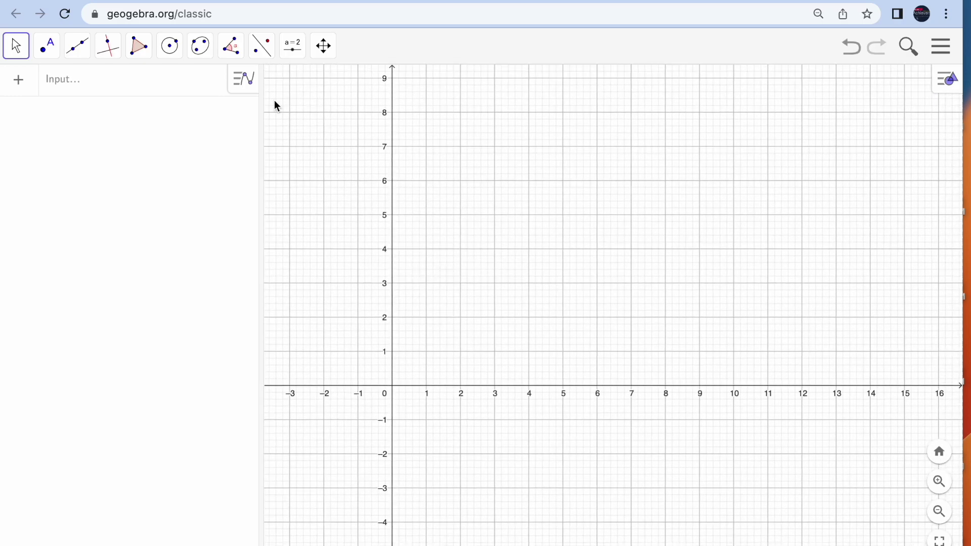
pyautogui.click(144, 54)
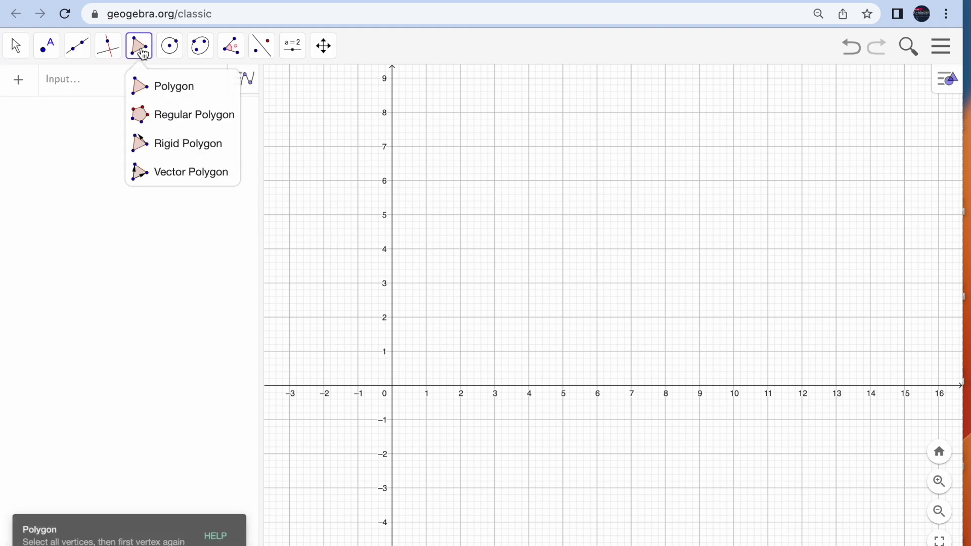
pyautogui.click(178, 125)
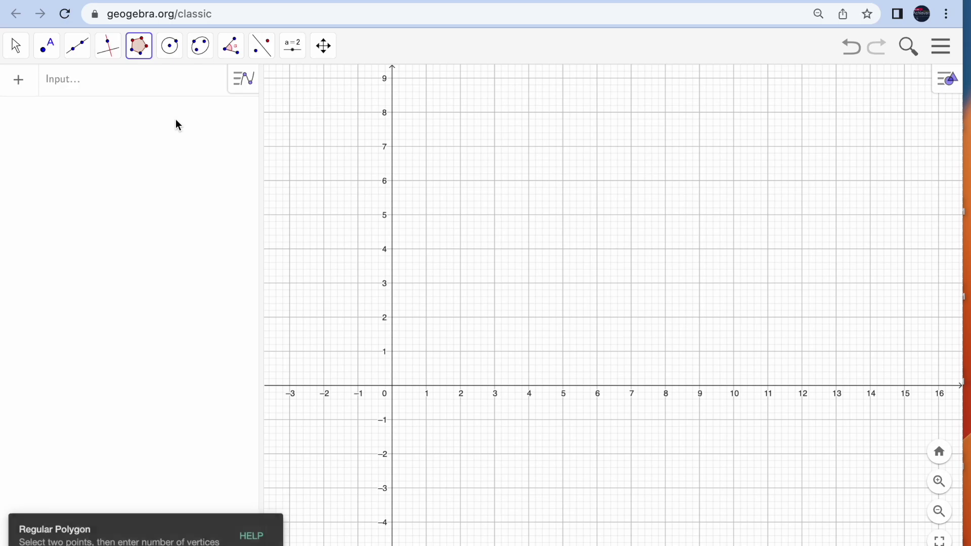
pyautogui.click(461, 249)
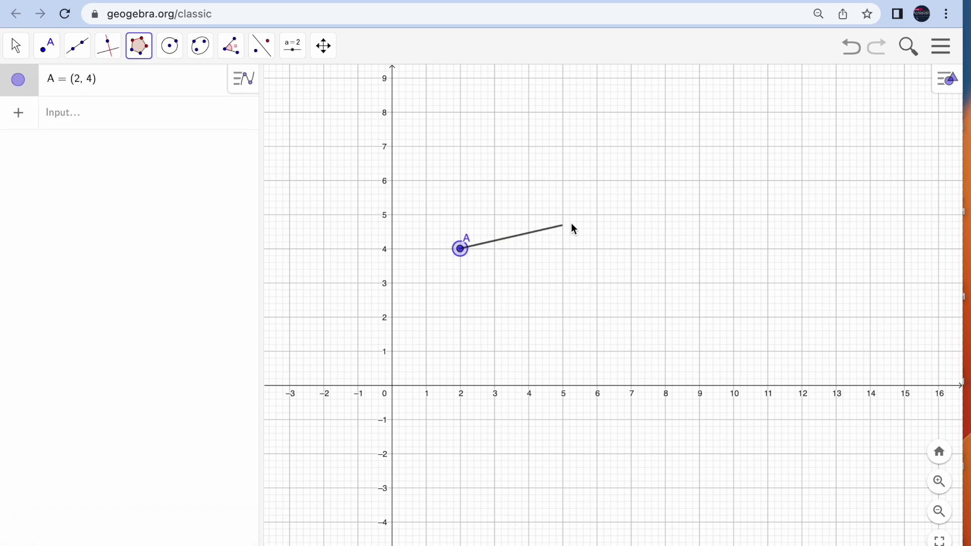
pyautogui.click(597, 215)
pyautogui.press('BackSpace')
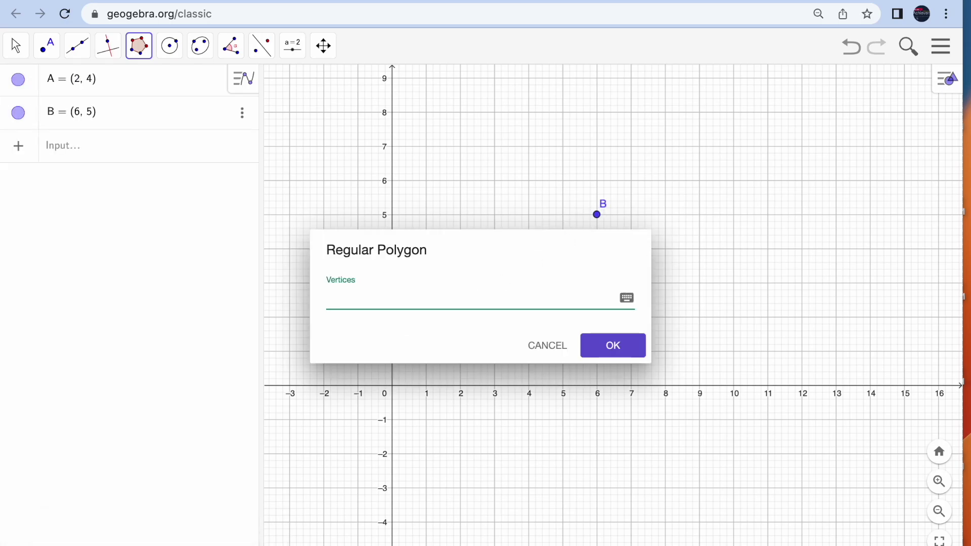
pyautogui.write('3')
pyautogui.press('Return')
pyautogui.click(63, 262)
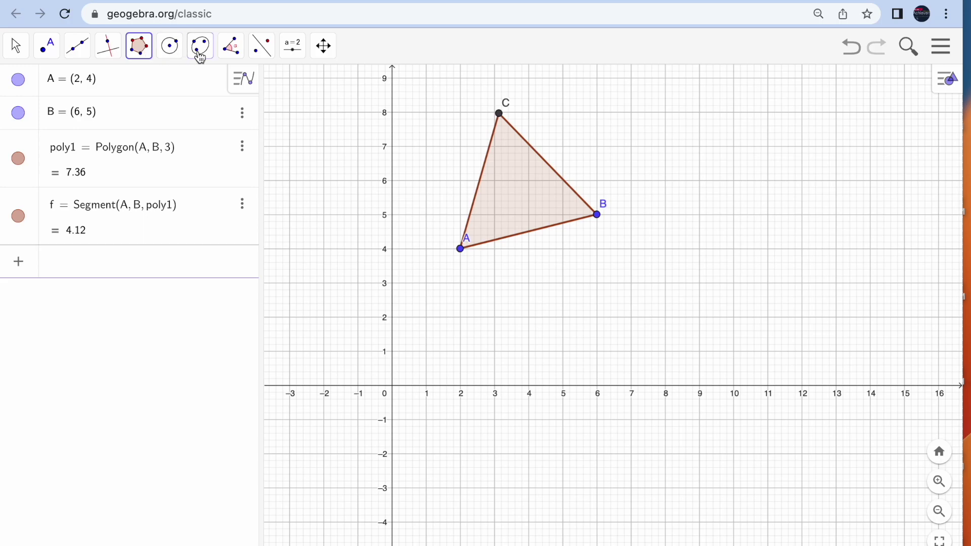
pyautogui.click(267, 49)
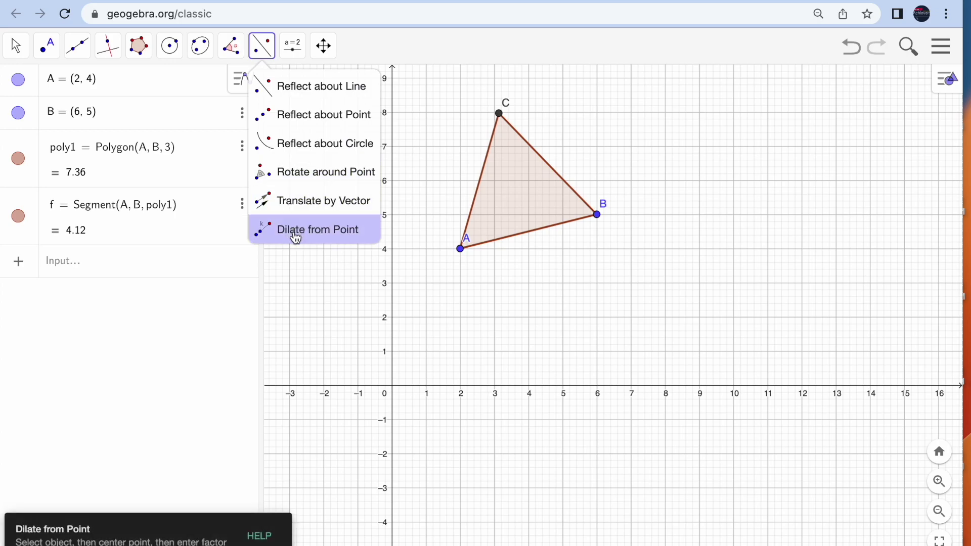
pyautogui.click(74, 273)
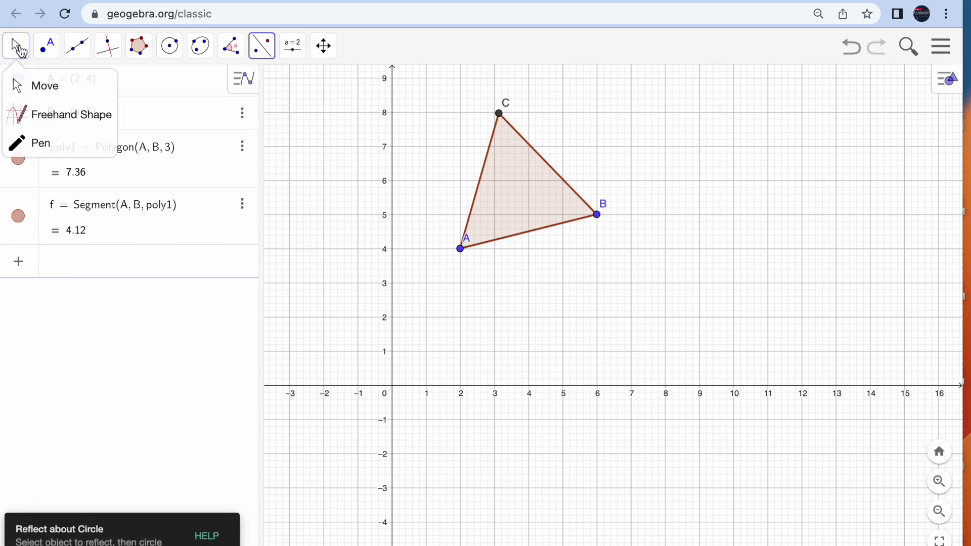
pyautogui.moveTo(56, 63)
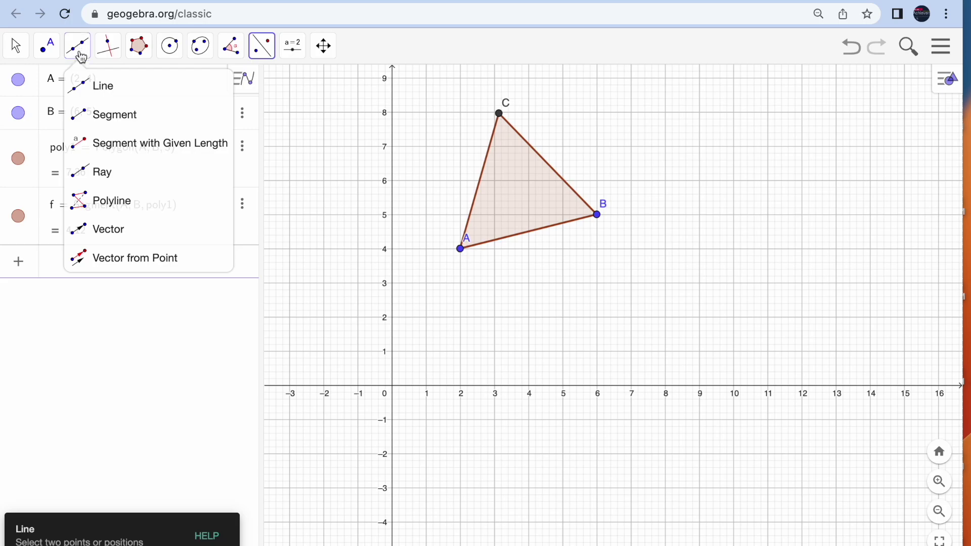
# Draw line i through D (1, 1) and E (10, 5)
pyautogui.click(94, 91)
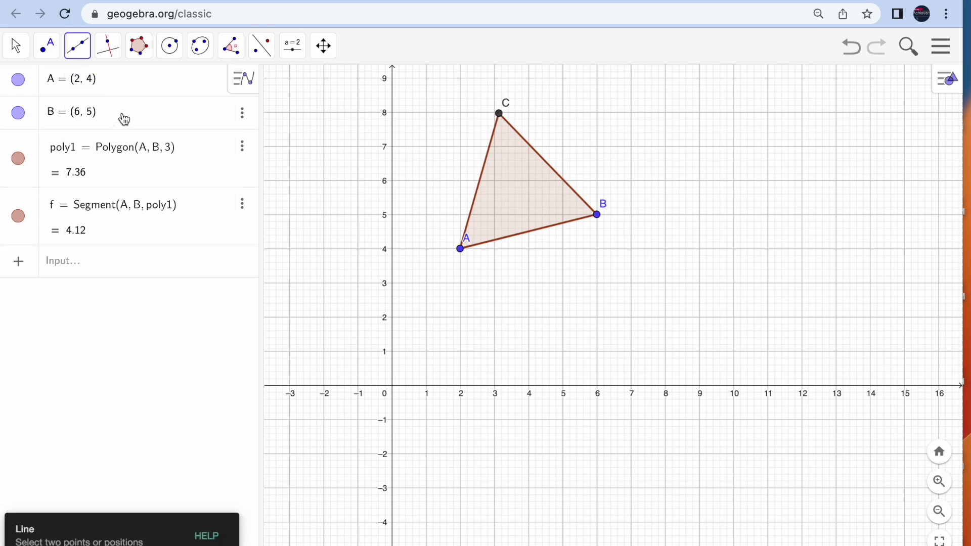
pyautogui.click(426, 351)
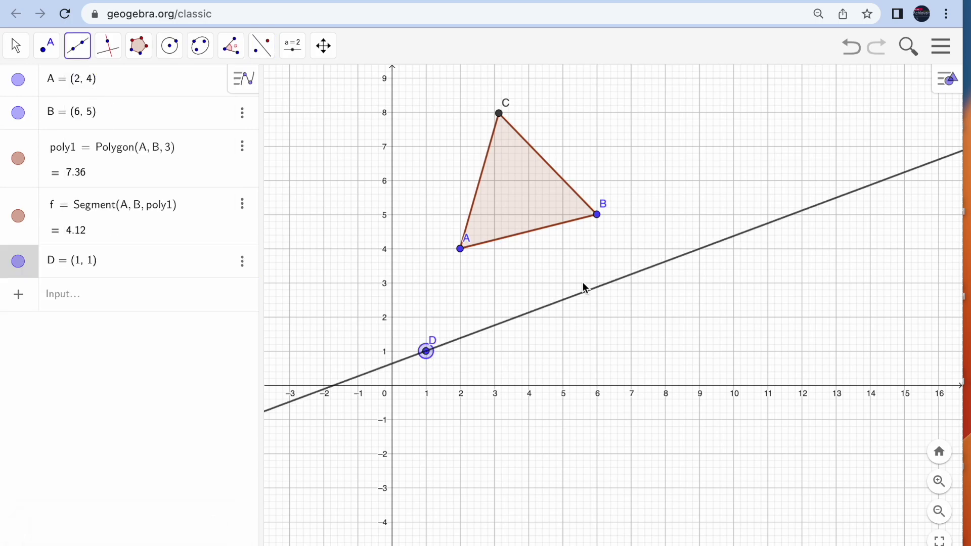
pyautogui.click(733, 215)
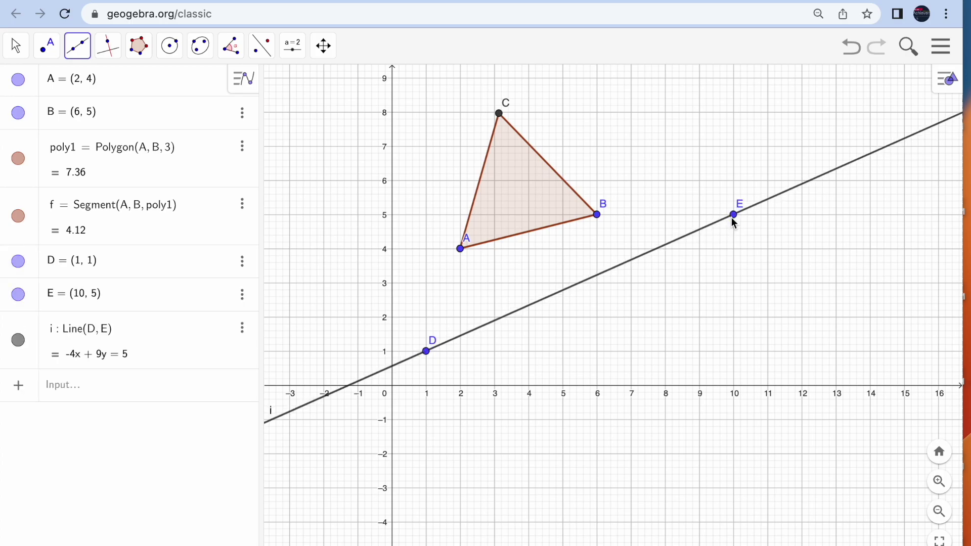
pyautogui.click(63, 387)
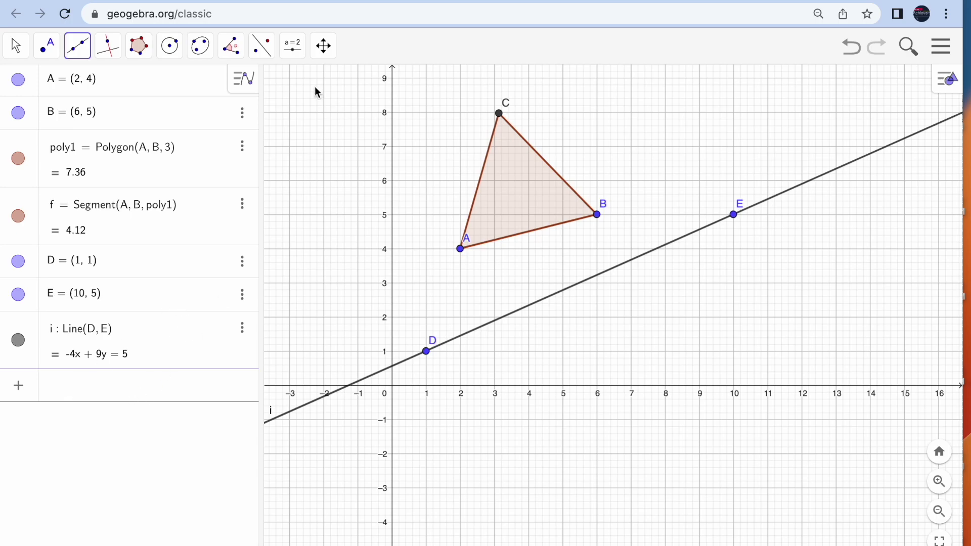
# Reflect triangle ABC across line i with Reflect about Line
pyautogui.click(264, 51)
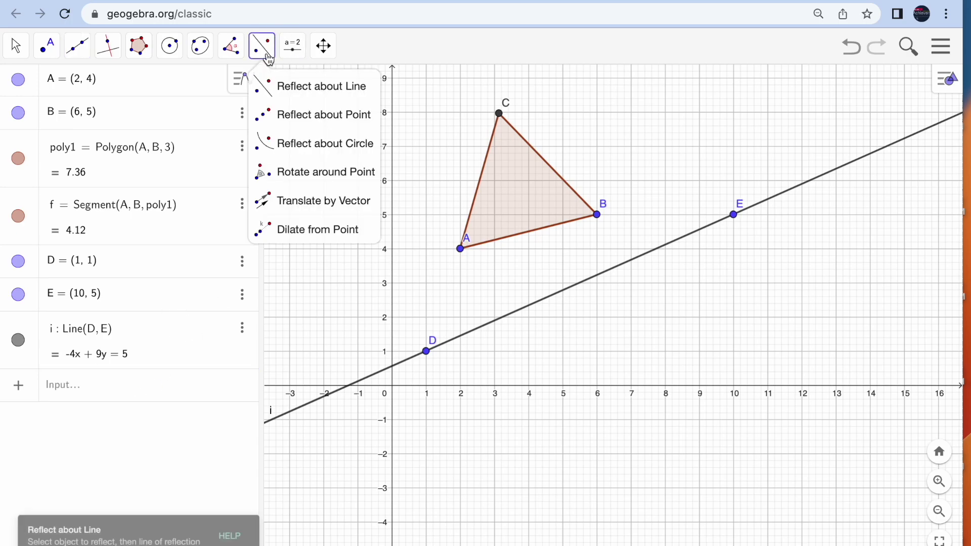
pyautogui.click(296, 101)
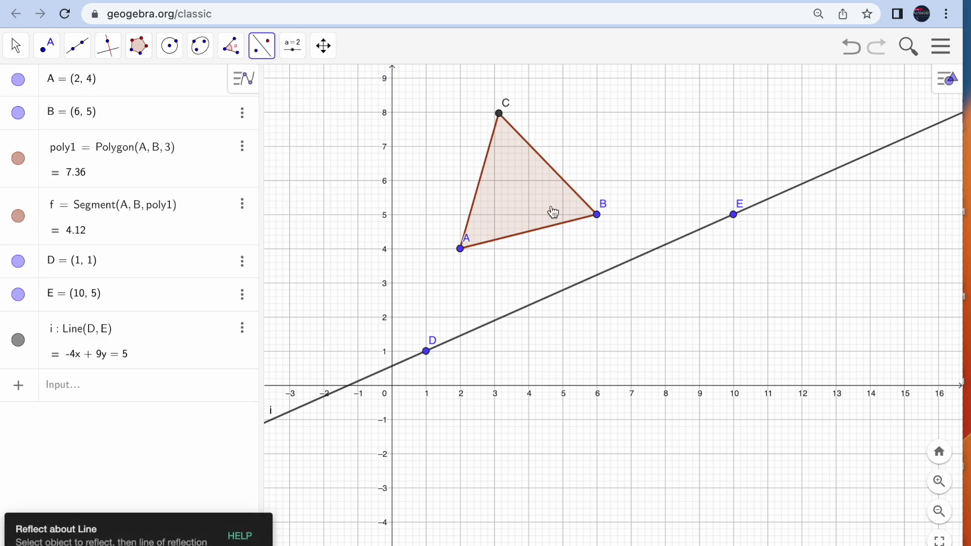
pyautogui.click(523, 192)
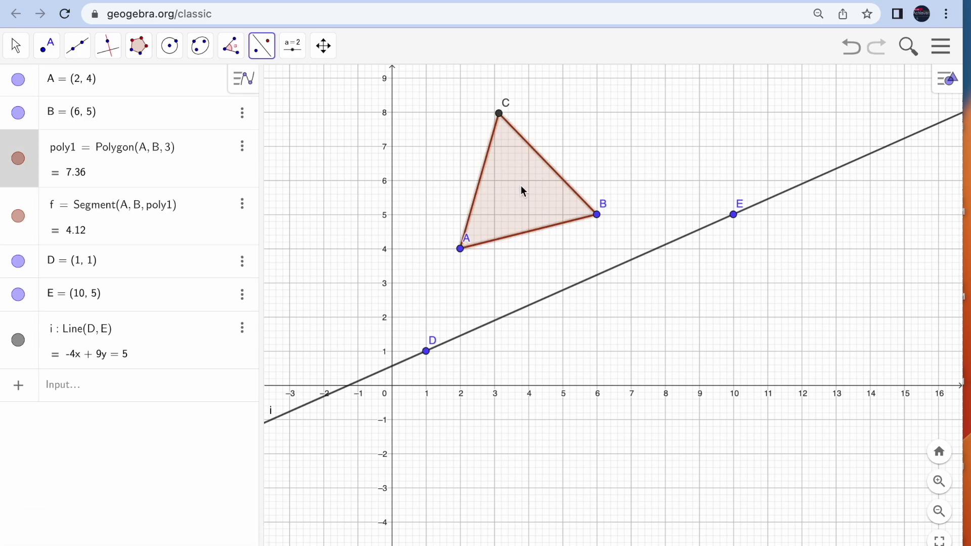
pyautogui.click(577, 286)
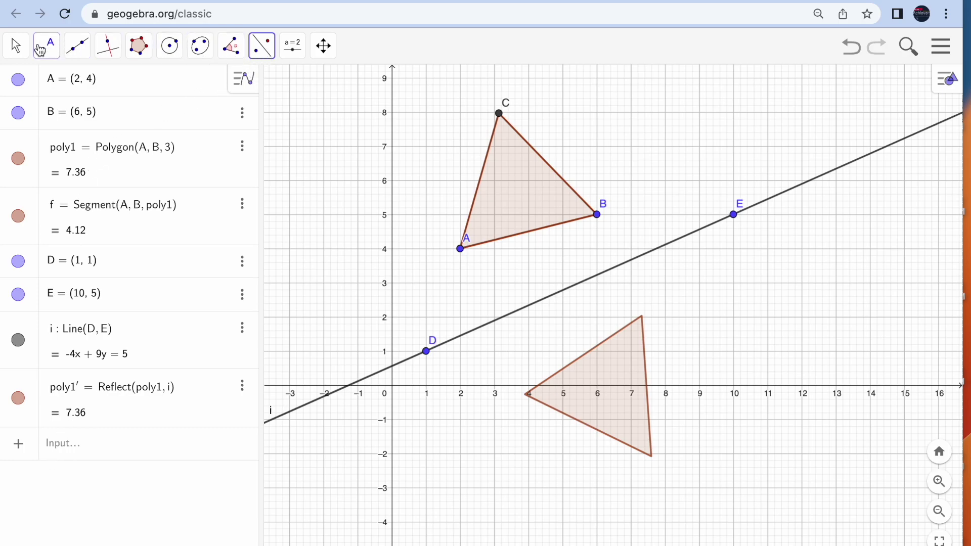
pyautogui.click(17, 48)
pyautogui.click(38, 84)
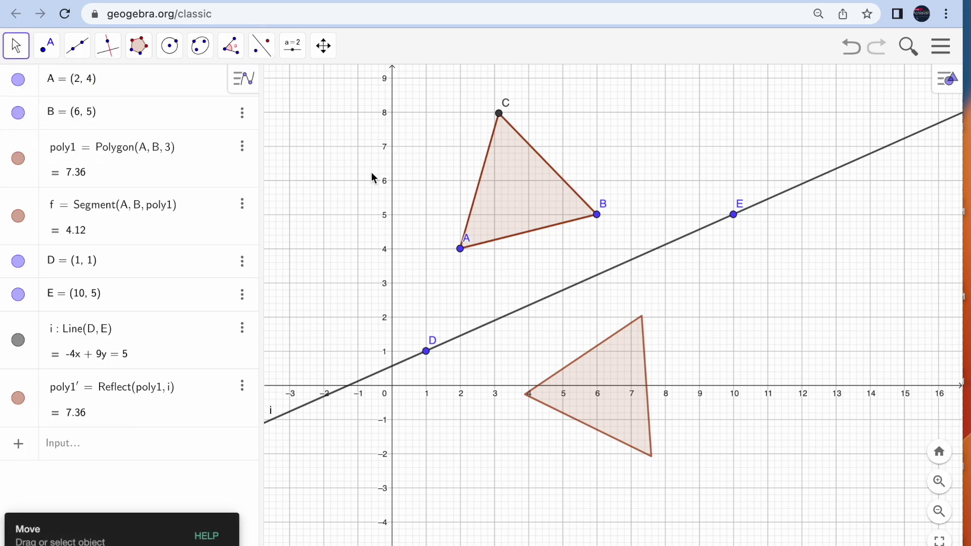
# Drag triangle ABC up-right, pull B to (7, 5), and move E to (7, 3)
pyautogui.moveTo(532, 202); pyautogui.dragTo(567, 176)
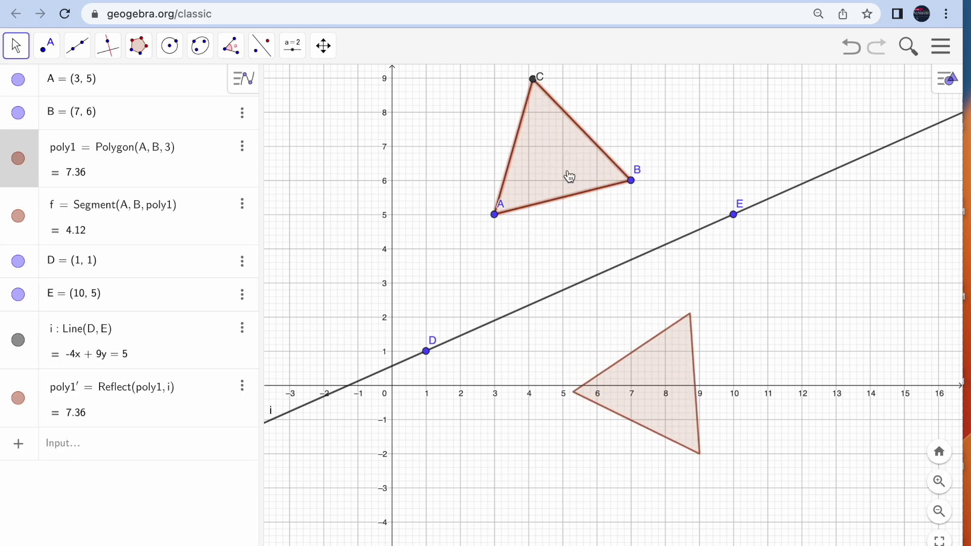
pyautogui.moveTo(639, 185); pyautogui.dragTo(631, 214)
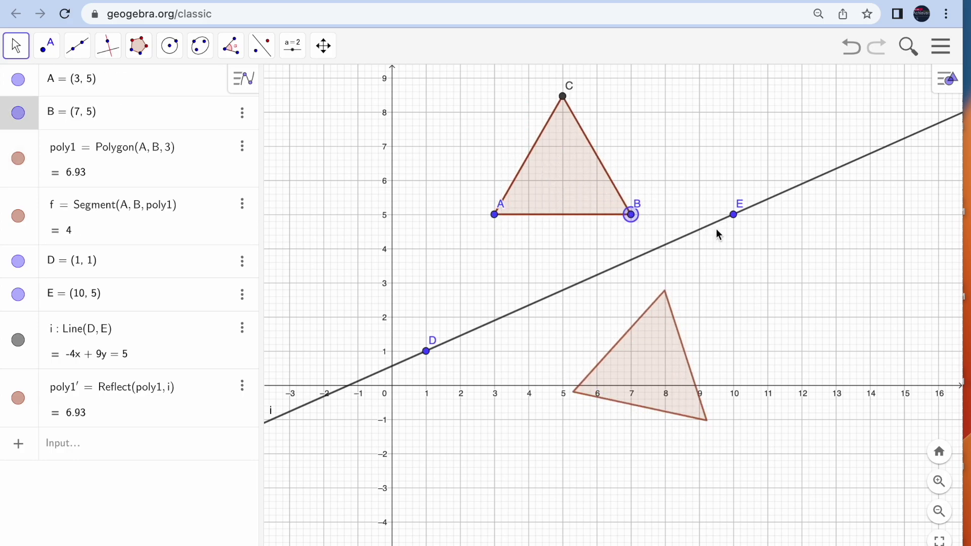
pyautogui.moveTo(734, 215); pyautogui.dragTo(634, 287)
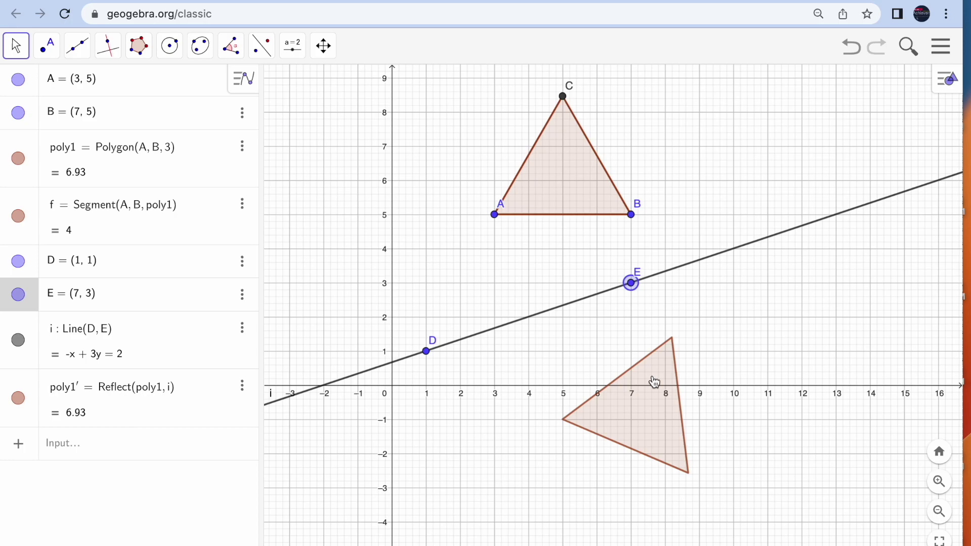
pyautogui.click(56, 451)
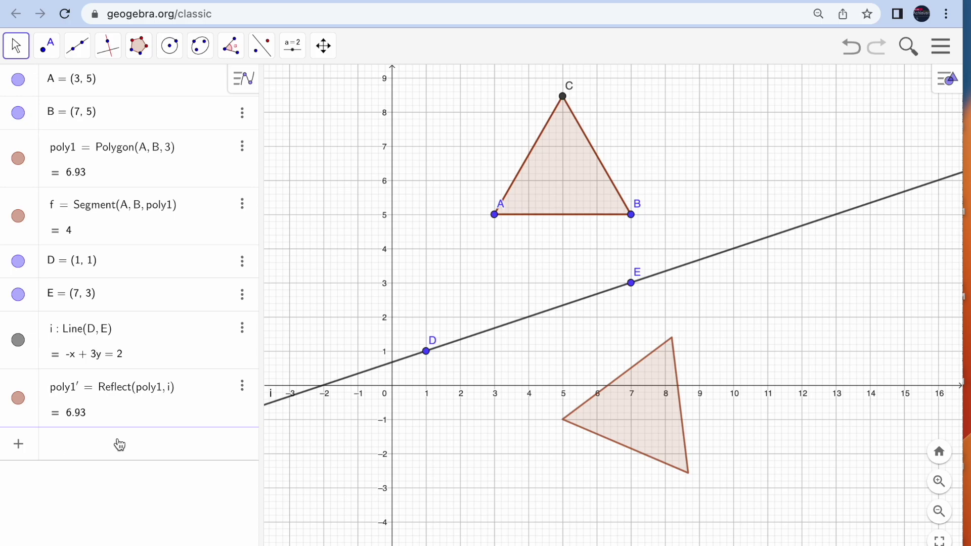
# Place points F and G on the reflected triangle's vertices
pyautogui.click(45, 45)
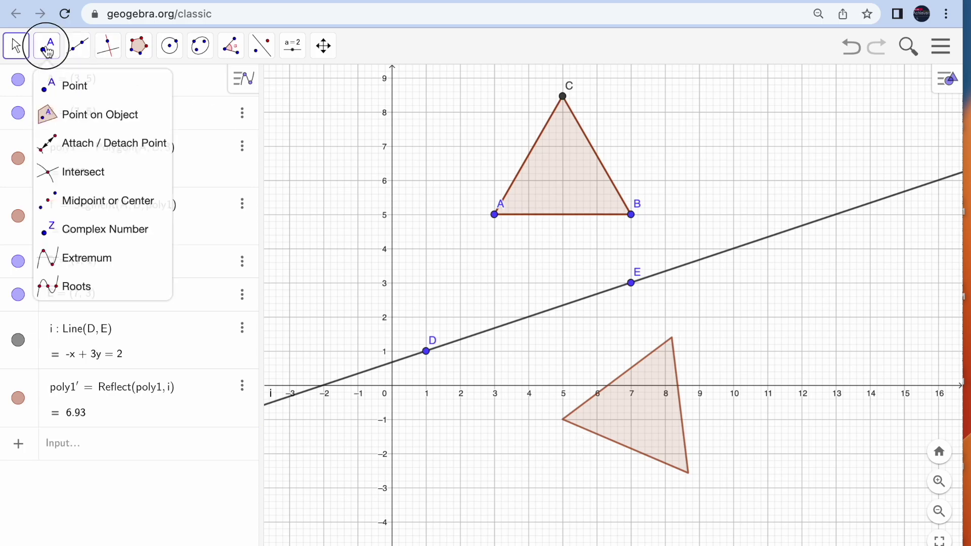
pyautogui.click(48, 111)
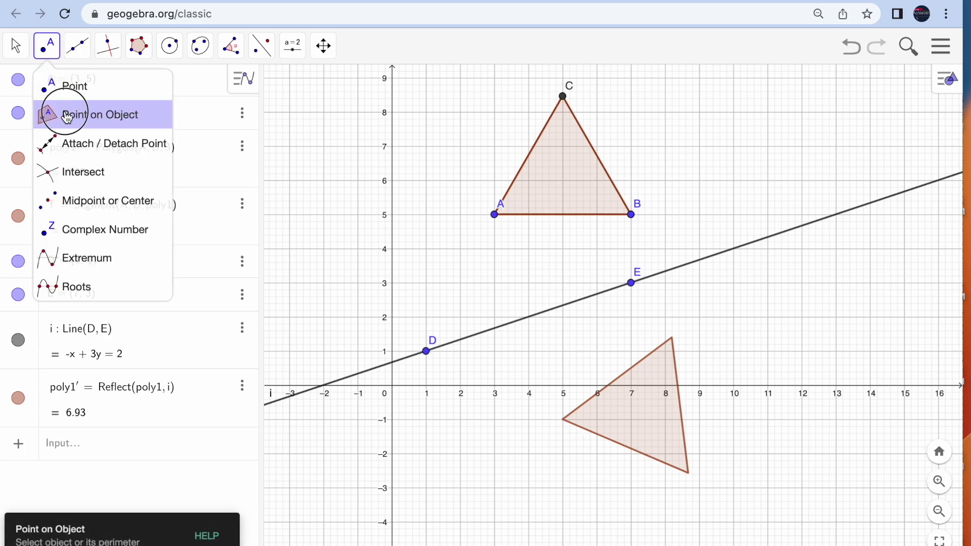
pyautogui.click(563, 419)
pyautogui.click(673, 339)
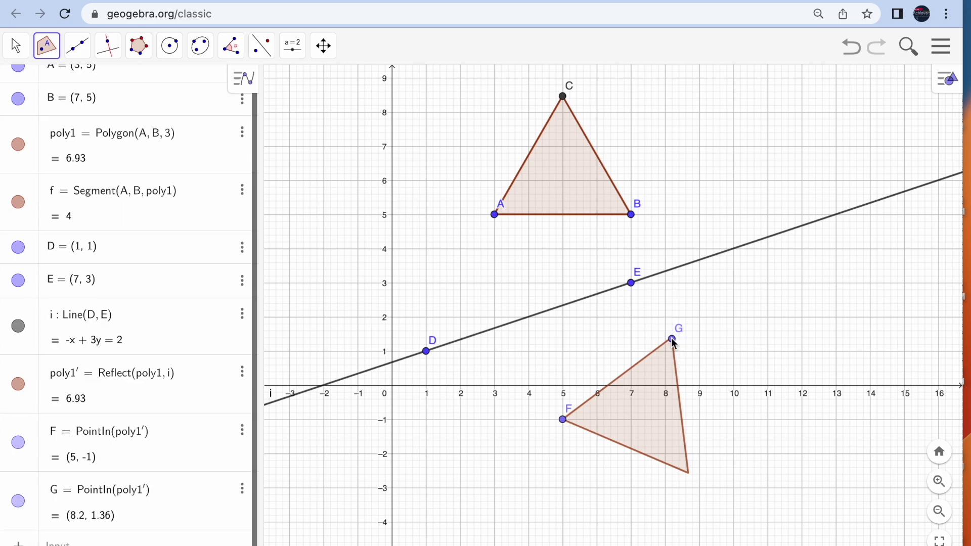
# Draw segment j from A to F and segment k from B to G
pyautogui.click(87, 52)
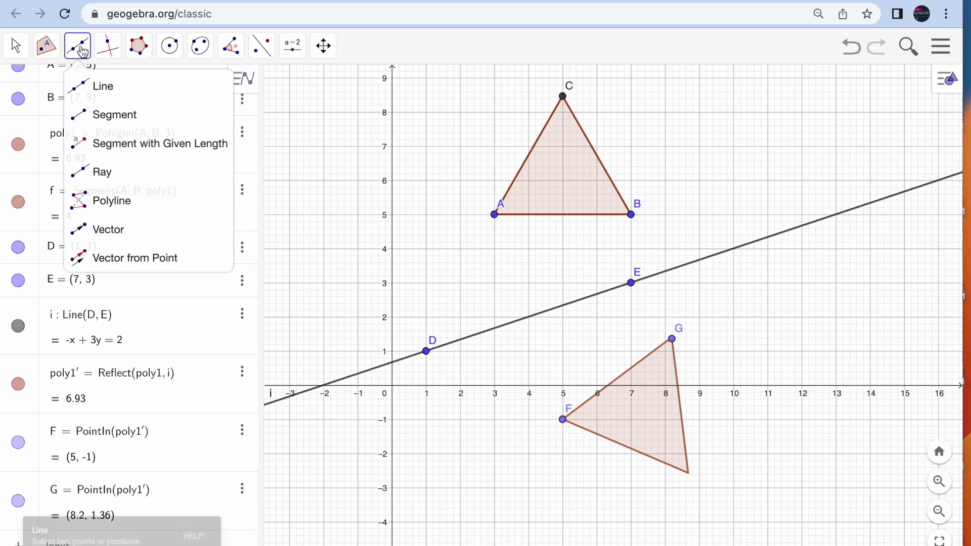
pyautogui.click(99, 121)
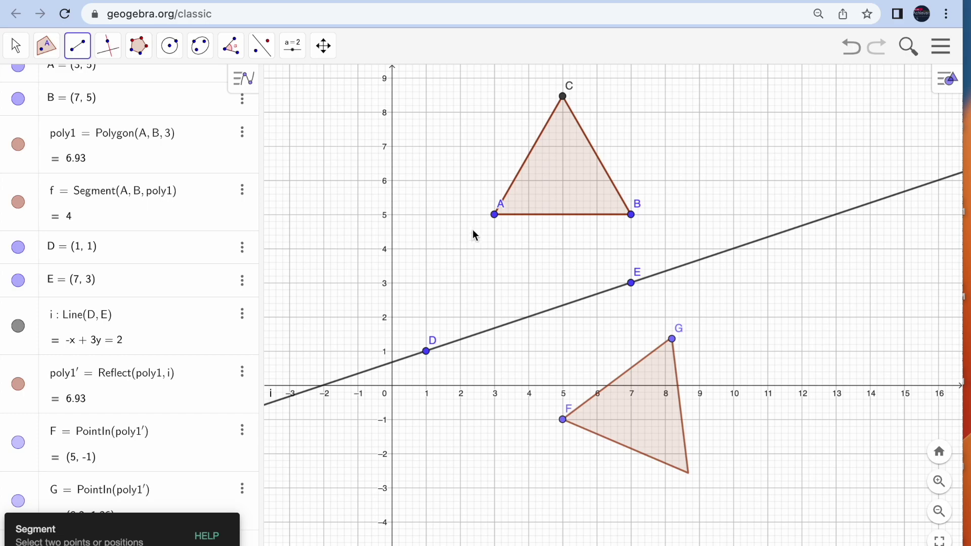
pyautogui.click(495, 214)
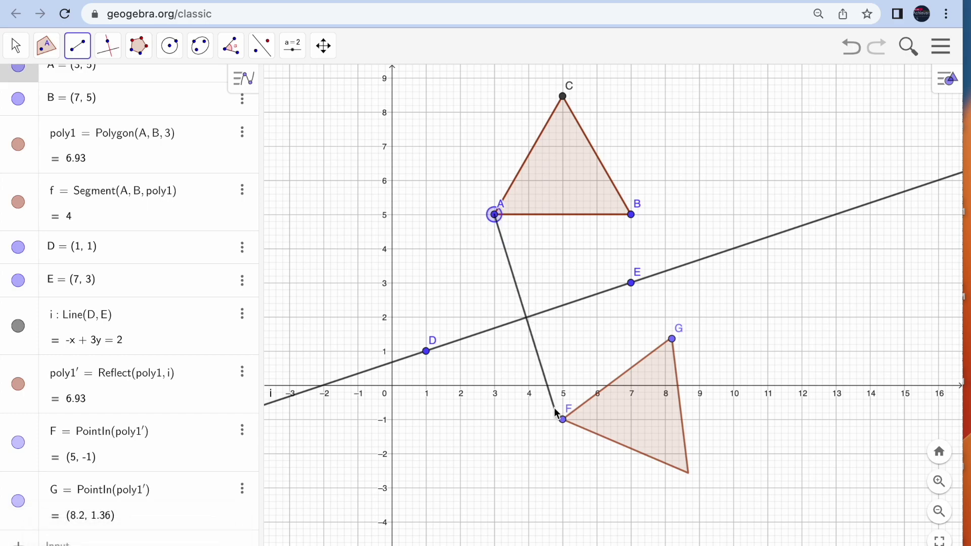
pyautogui.click(563, 420)
pyautogui.click(631, 214)
pyautogui.click(672, 340)
pyautogui.click(16, 46)
pyautogui.click(38, 95)
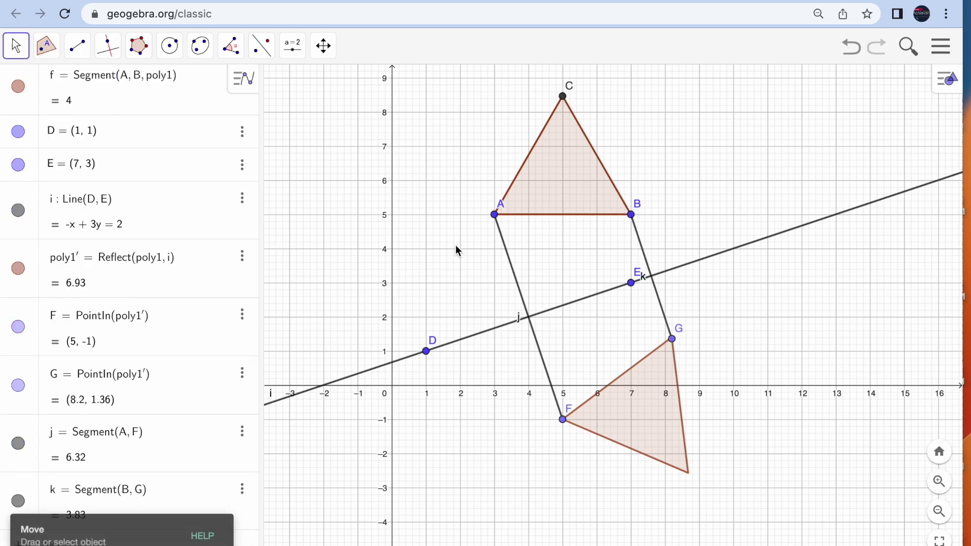
pyautogui.click(514, 273)
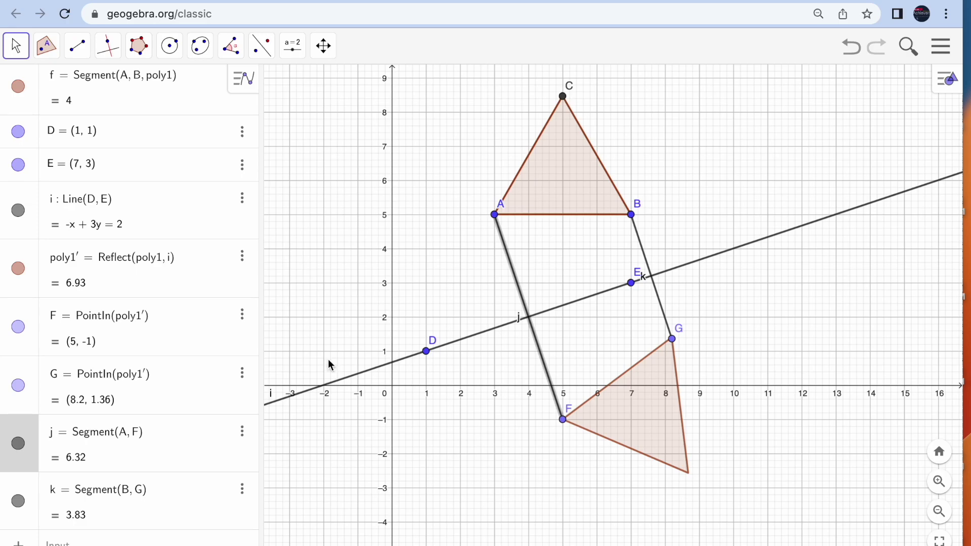
# Give segment j a dashed line style and line thickness 2
pyautogui.click(242, 433)
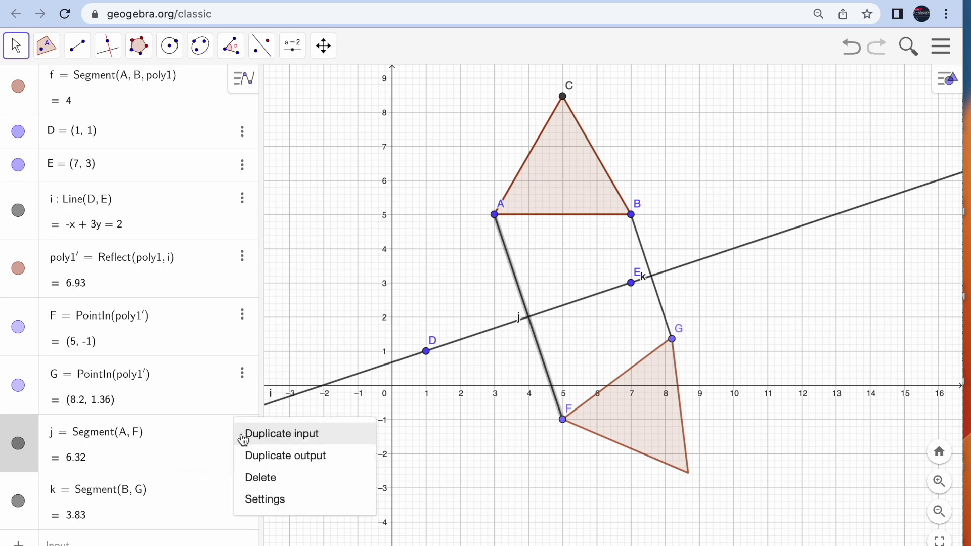
pyautogui.click(251, 499)
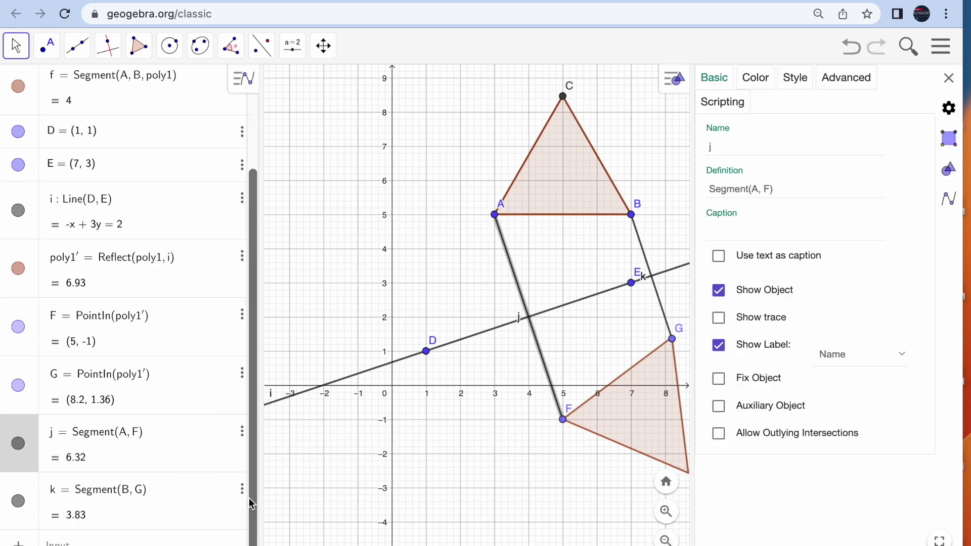
pyautogui.click(757, 79)
pyautogui.click(797, 78)
pyautogui.click(770, 210)
pyautogui.click(819, 237)
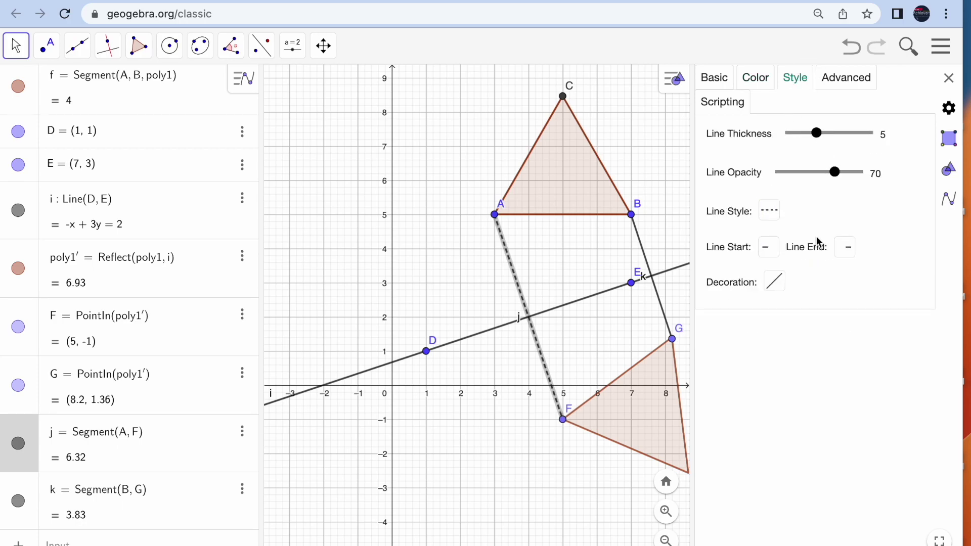
pyautogui.click(820, 139)
pyautogui.moveTo(821, 141); pyautogui.dragTo(798, 139)
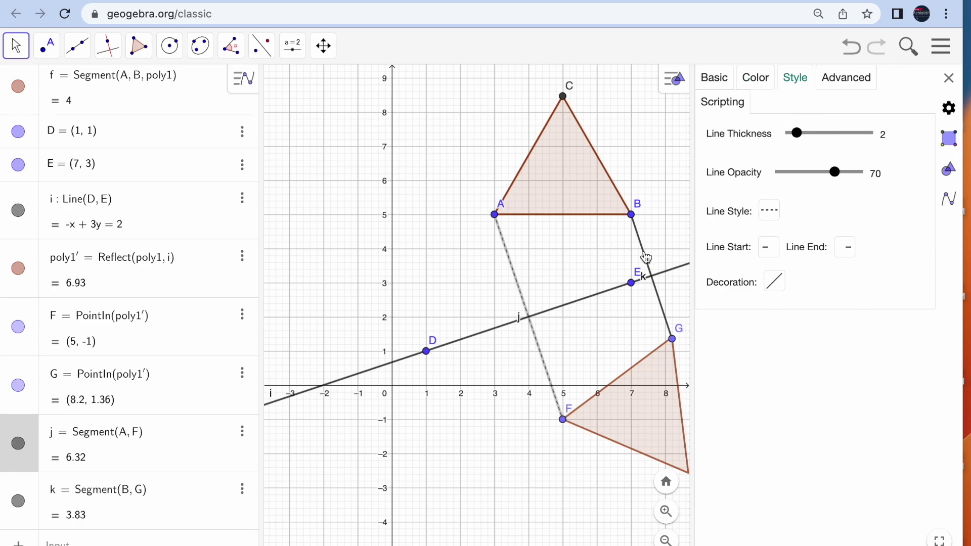
# Give segment k thickness 2 and a dashed style, then close the settings
pyautogui.click(643, 248)
pyautogui.moveTo(818, 136); pyautogui.dragTo(797, 134)
pyautogui.click(769, 211)
pyautogui.click(799, 244)
pyautogui.click(949, 78)
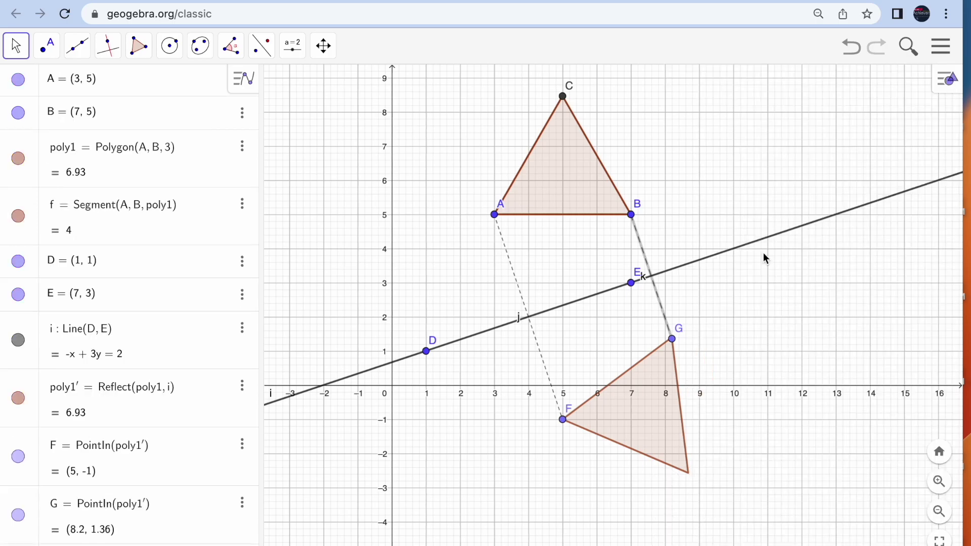
# Move E to (8, 4) and D to (3, 1), tilting line i to -3x + 5y = -4
pyautogui.moveTo(632, 284); pyautogui.dragTo(636, 356)
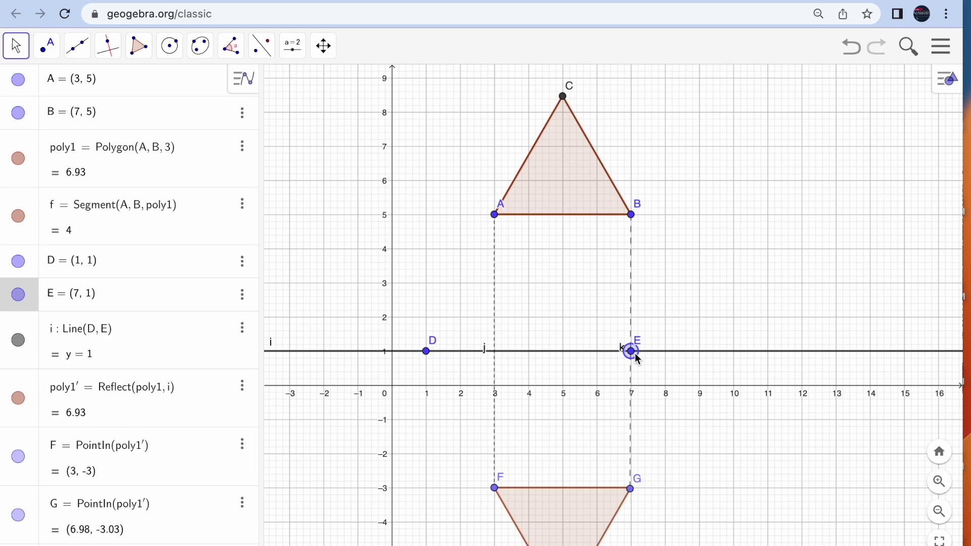
pyautogui.moveTo(562, 153); pyautogui.dragTo(542, 161)
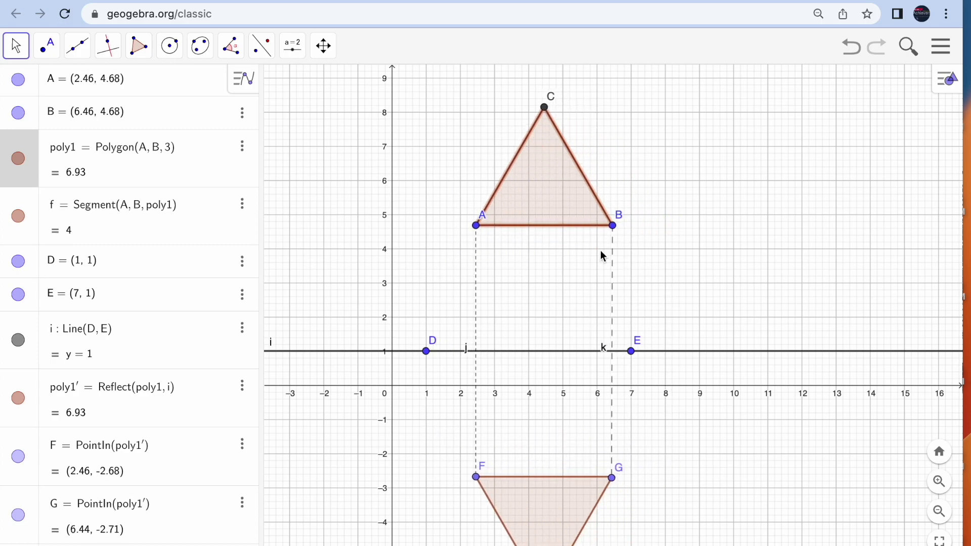
pyautogui.moveTo(631, 351); pyautogui.dragTo(665, 249)
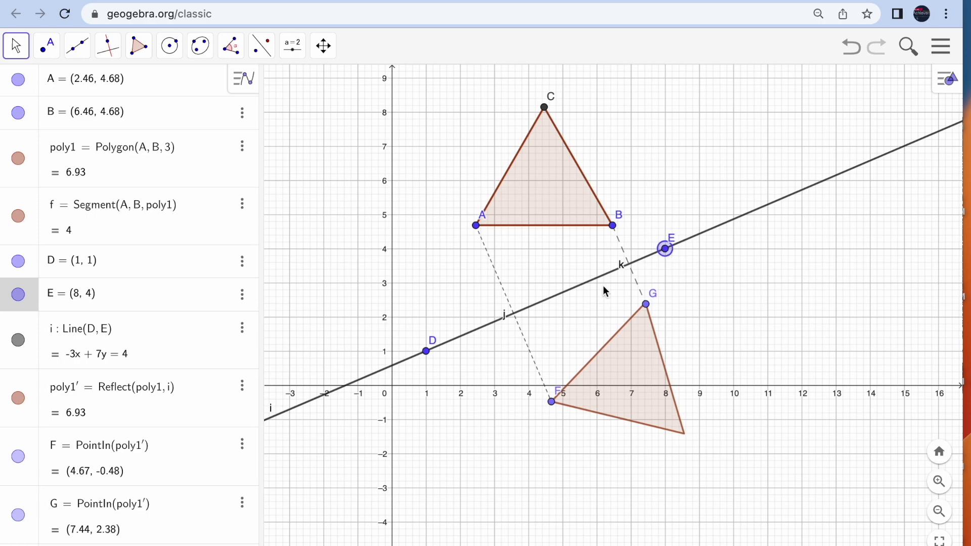
pyautogui.moveTo(434, 357); pyautogui.dragTo(500, 357)
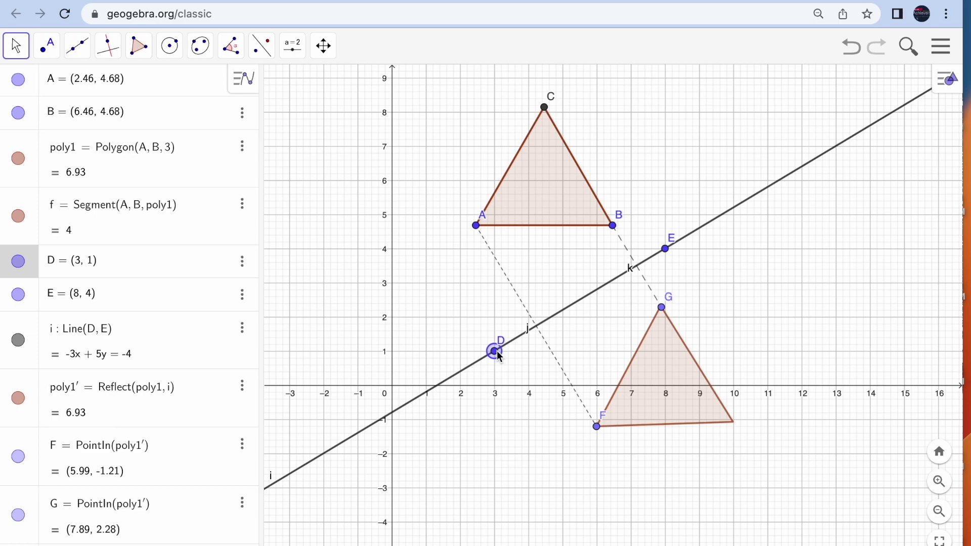
pyautogui.click(666, 358)
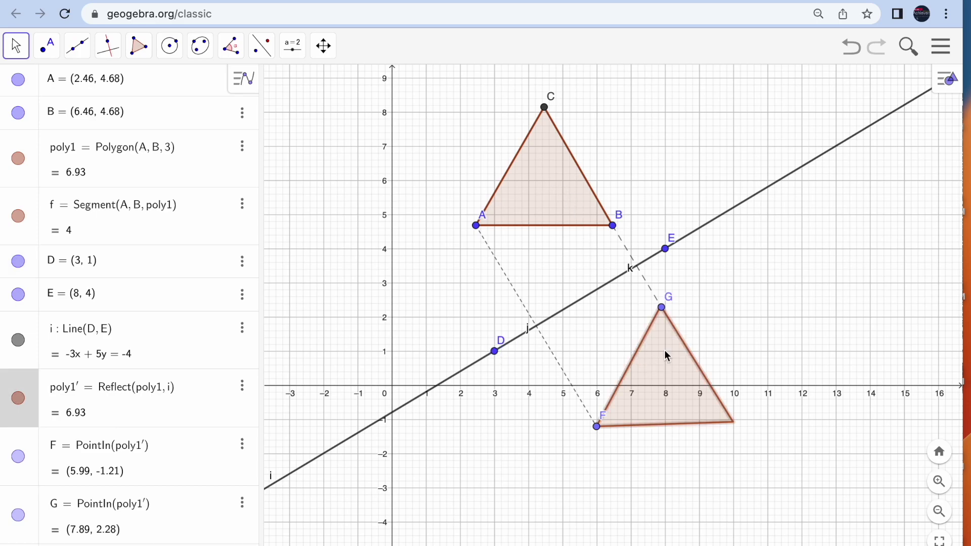
# Colour the reflected triangle poly1' blue in its Settings
pyautogui.rightClick(666, 353)
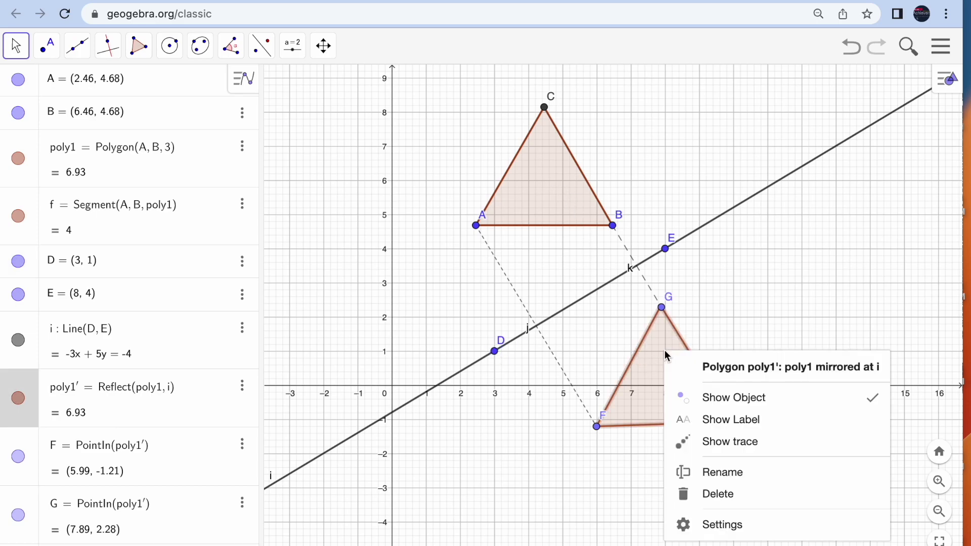
pyautogui.click(722, 526)
pyautogui.click(774, 82)
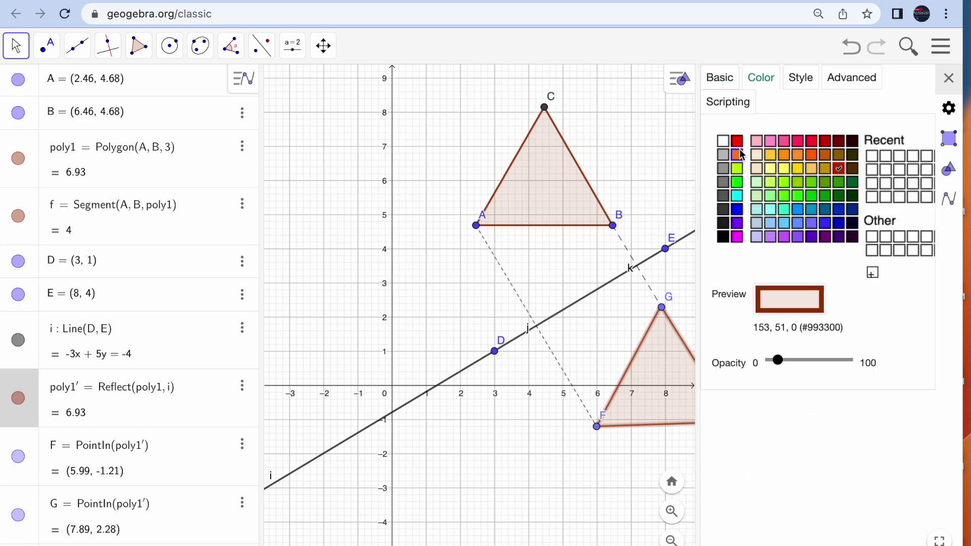
pyautogui.click(738, 209)
pyautogui.click(949, 79)
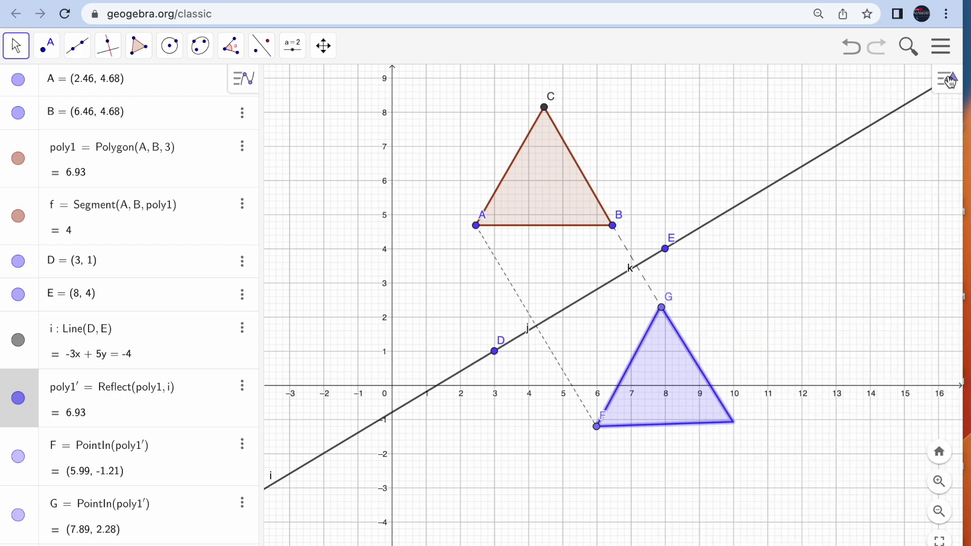
# Drag the original triangle back to A (3, 5), B (7, 5) and hide points A and B
pyautogui.moveTo(495, 351)
pyautogui.mouseDown()
pyautogui.moveTo(470, 369)
pyautogui.moveTo(494, 353)
pyautogui.mouseUp()
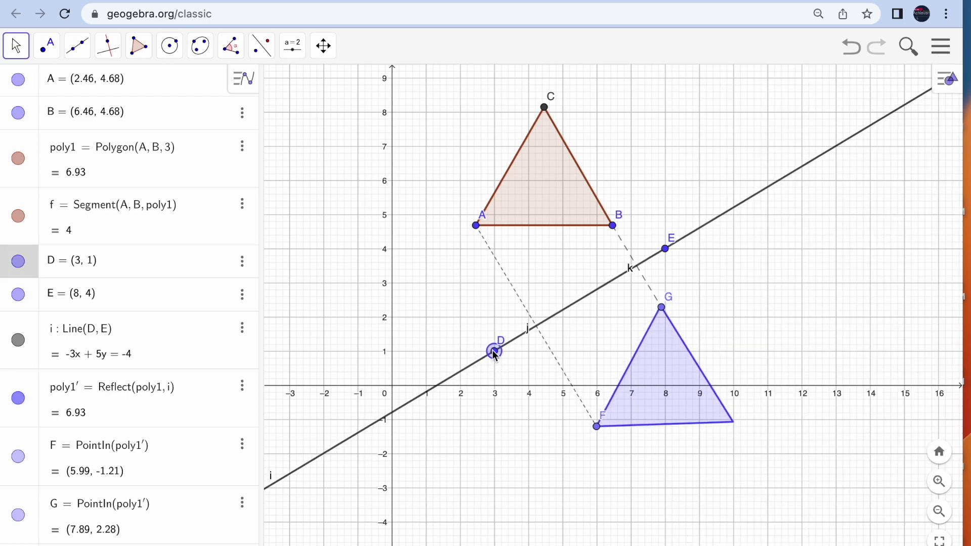
pyautogui.moveTo(555, 198); pyautogui.dragTo(573, 186)
pyautogui.click(20, 85)
pyautogui.click(18, 114)
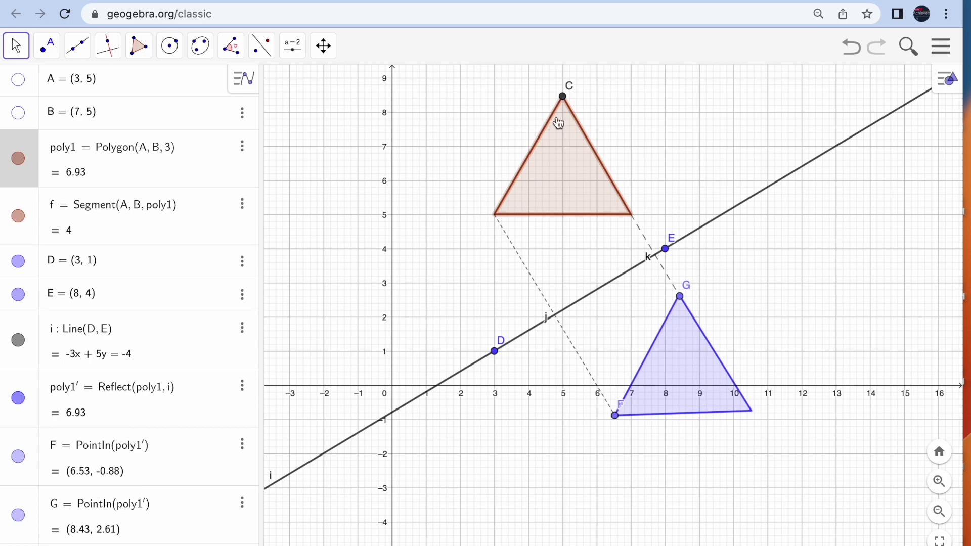
# Turn off Show Object for point C, then drag E along line i to test
pyautogui.rightClick(564, 97)
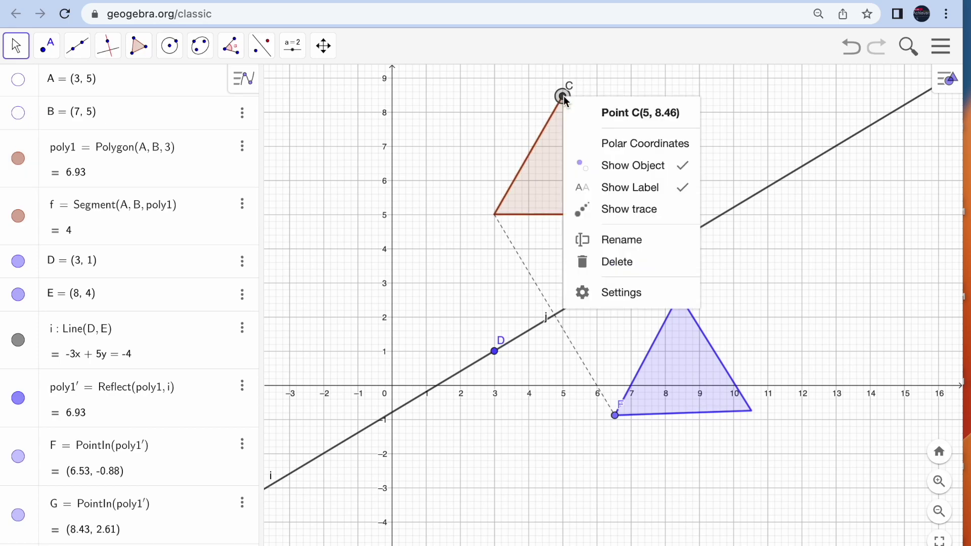
pyautogui.click(625, 168)
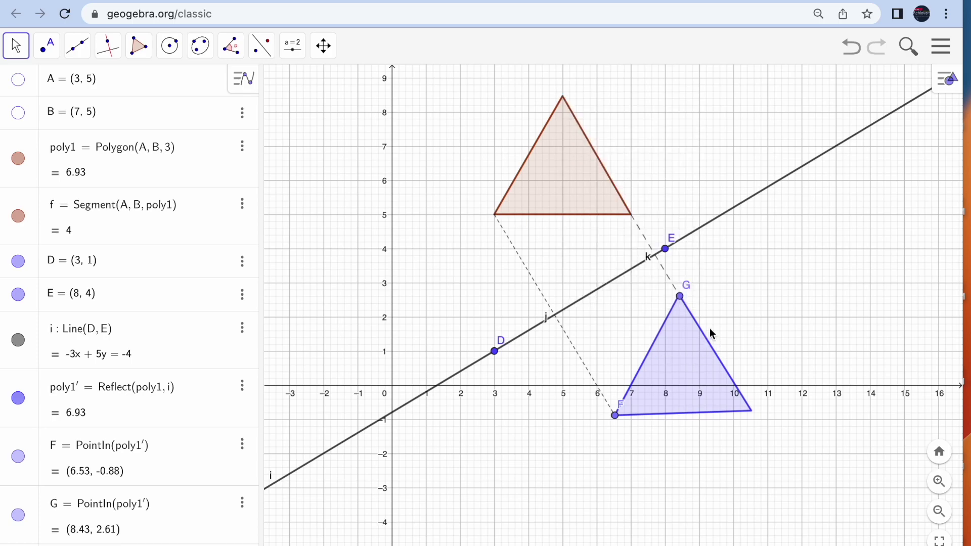
pyautogui.moveTo(666, 249)
pyautogui.mouseDown()
pyautogui.moveTo(678, 299)
pyautogui.moveTo(695, 221)
pyautogui.moveTo(615, 275)
pyautogui.moveTo(684, 237)
pyautogui.moveTo(694, 216)
pyautogui.moveTo(585, 268)
pyautogui.moveTo(415, 276)
pyautogui.moveTo(535, 264)
pyautogui.moveTo(631, 283)
pyautogui.moveTo(667, 250)
pyautogui.mouseUp()
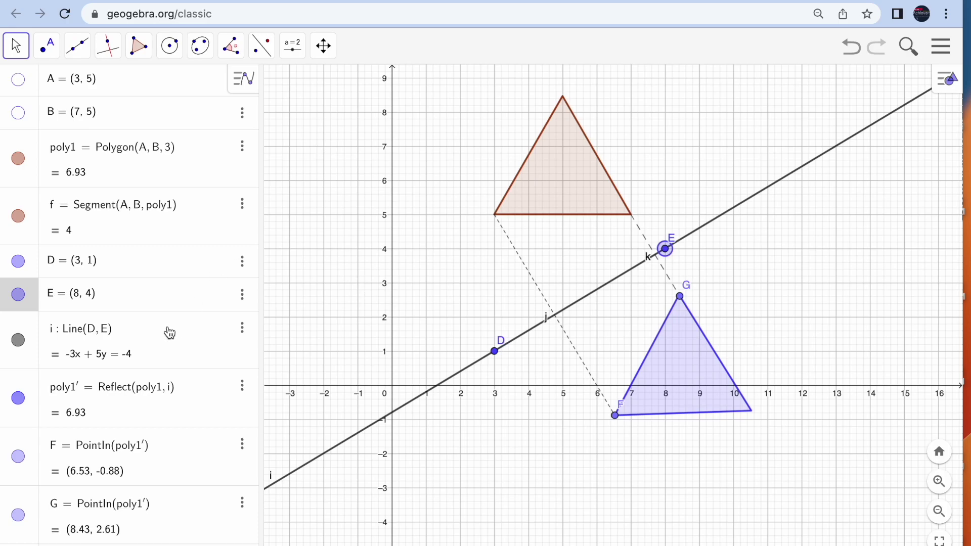
pyautogui.scroll(-4, 170, 331)
pyautogui.scroll(4, 169, 331)
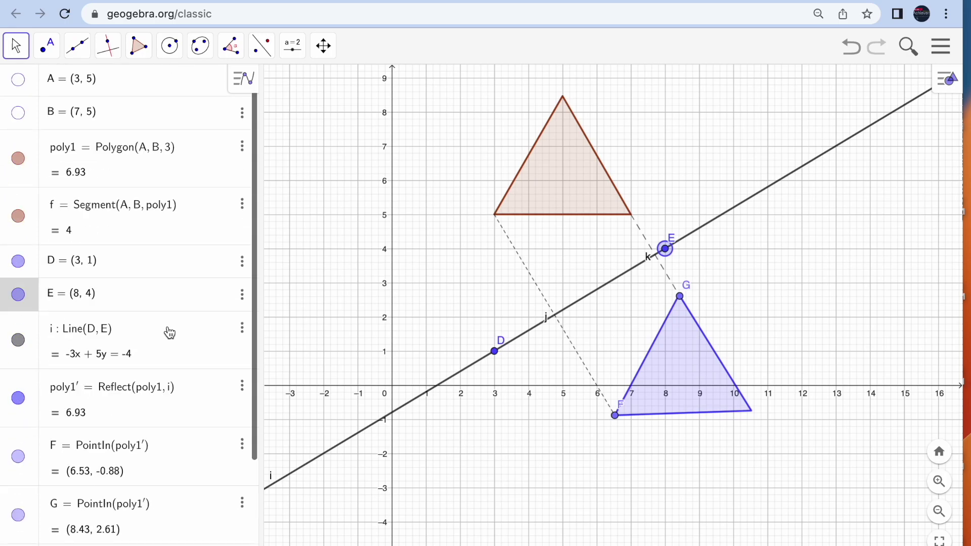
# Reflect the original triangle poly1 through point D
pyautogui.click(269, 59)
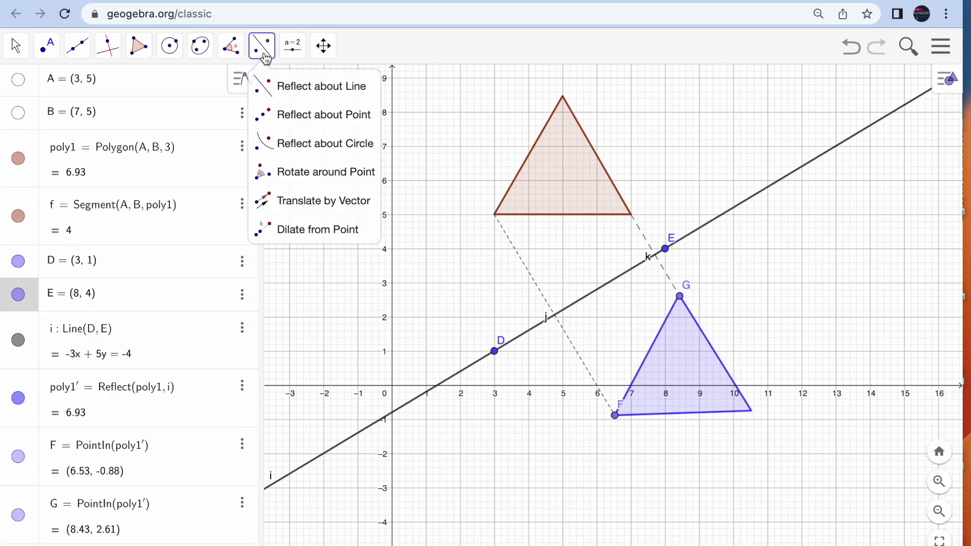
pyautogui.click(329, 125)
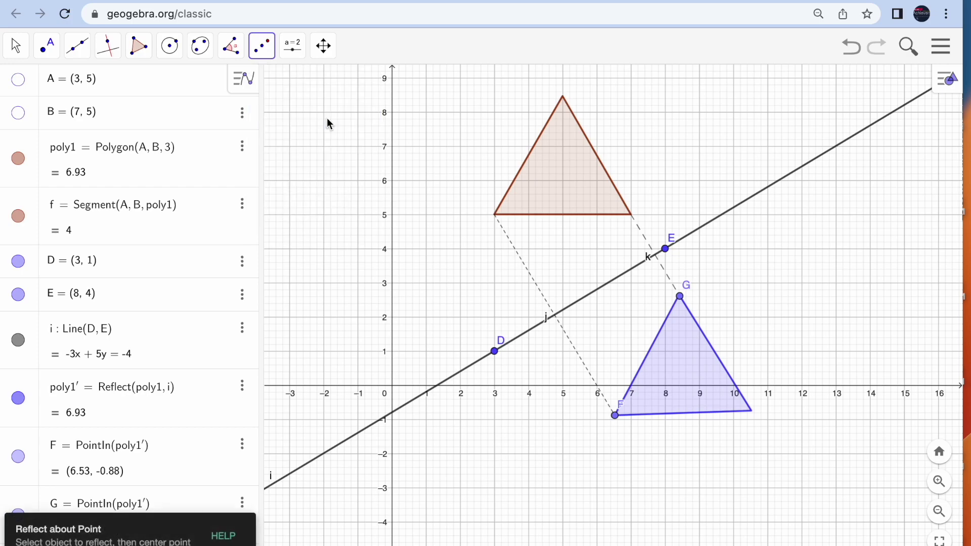
pyautogui.click(555, 173)
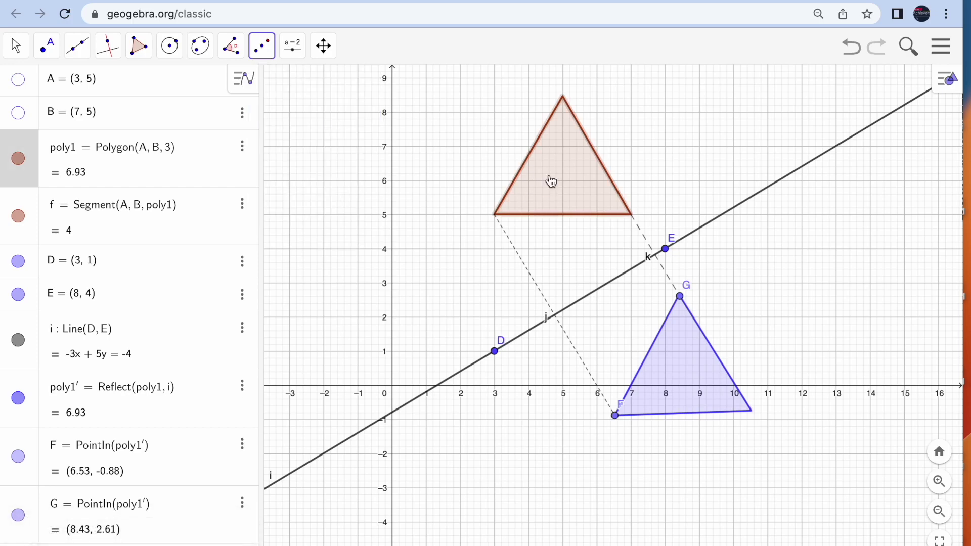
pyautogui.click(495, 353)
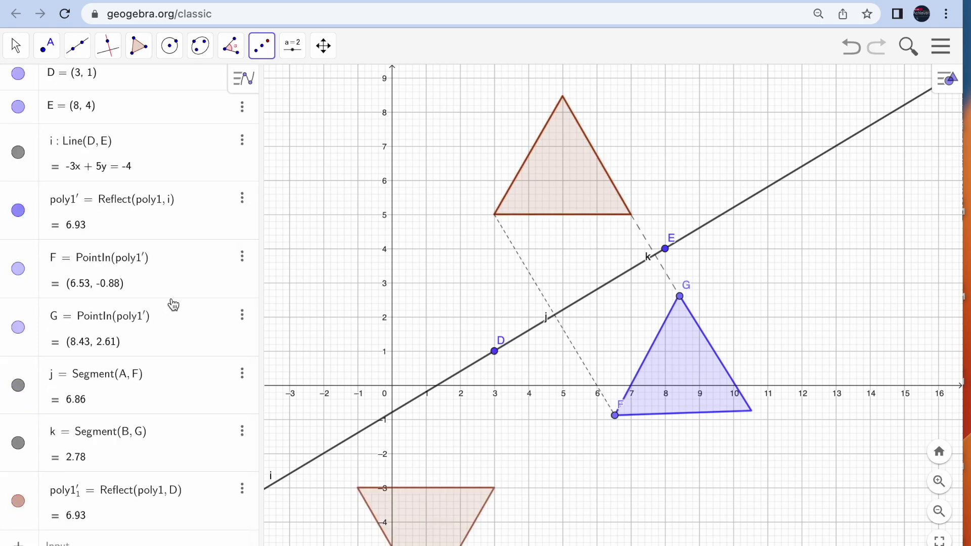
# Zoom out and pan to fit both reflections, then drag D along the mirror line
pyautogui.click(16, 46)
pyautogui.click(30, 84)
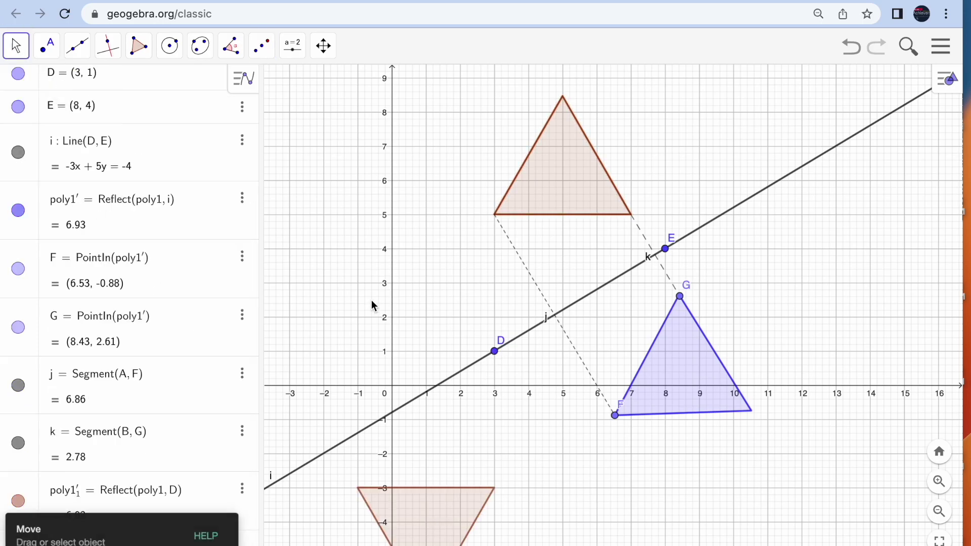
pyautogui.click(939, 512)
pyautogui.moveTo(637, 528); pyautogui.dragTo(531, 444)
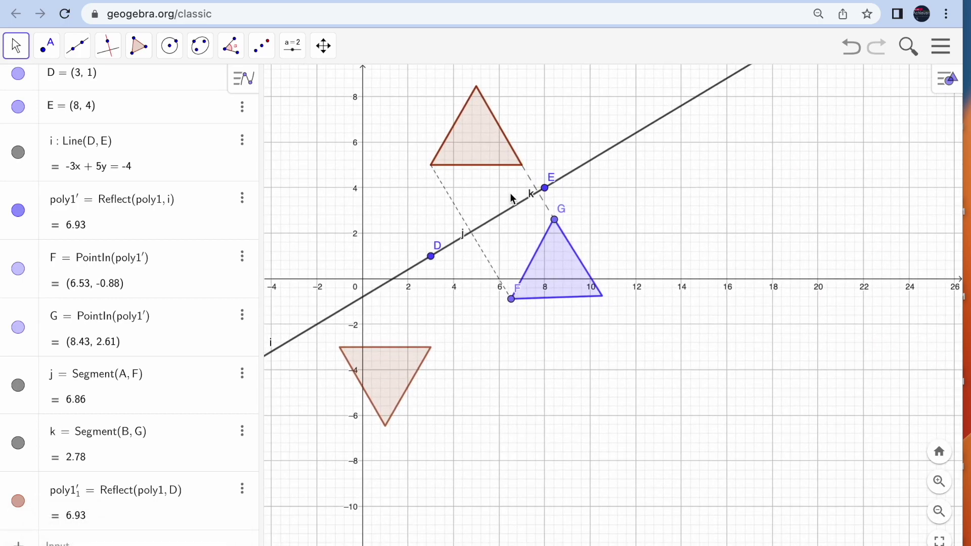
pyautogui.moveTo(431, 256)
pyautogui.mouseDown()
pyautogui.moveTo(410, 267)
pyautogui.moveTo(423, 271)
pyautogui.moveTo(518, 211)
pyautogui.moveTo(444, 259)
pyautogui.mouseUp()
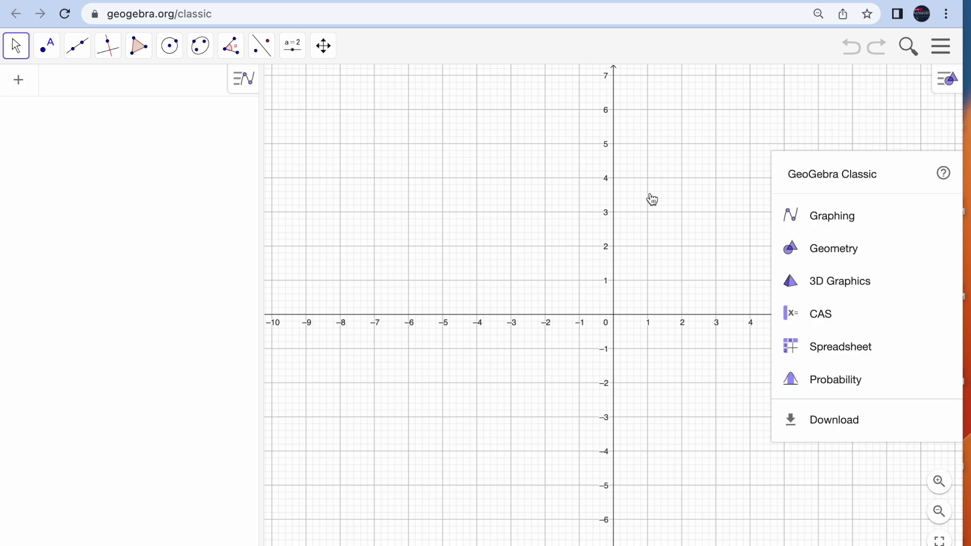
# Browse the Slider and Transform tool groups, including Dilate from Point, then return to Move
pyautogui.click(294, 48)
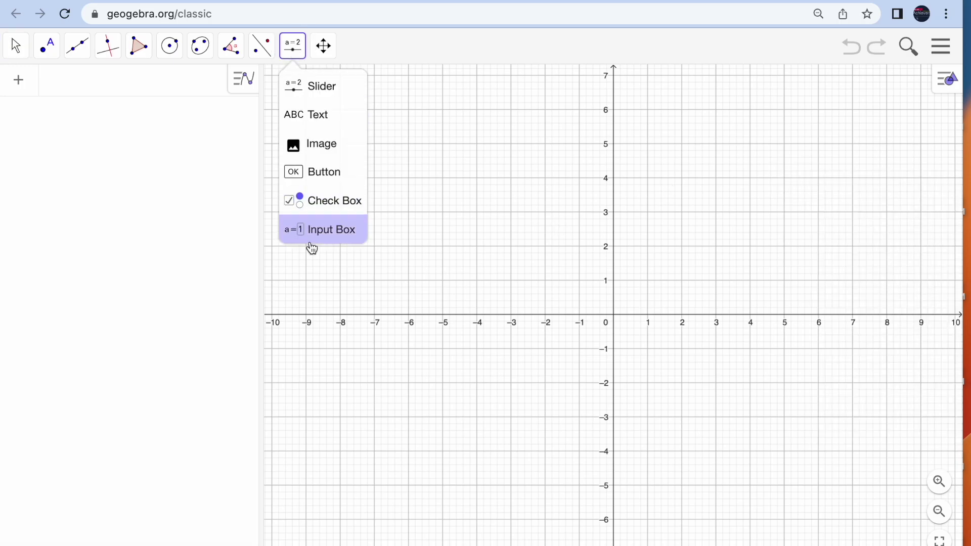
pyautogui.click(262, 56)
pyautogui.click(263, 59)
pyautogui.click(263, 59)
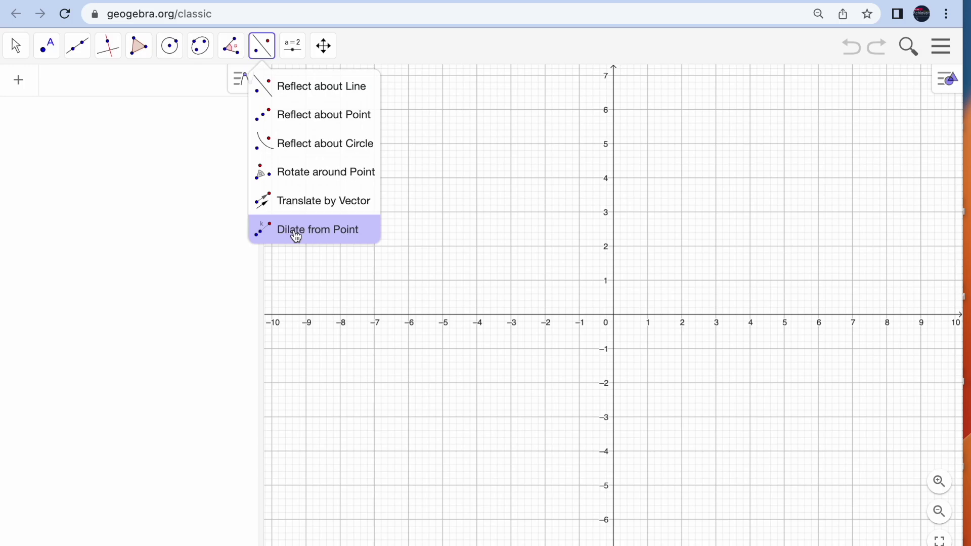
pyautogui.click(60, 81)
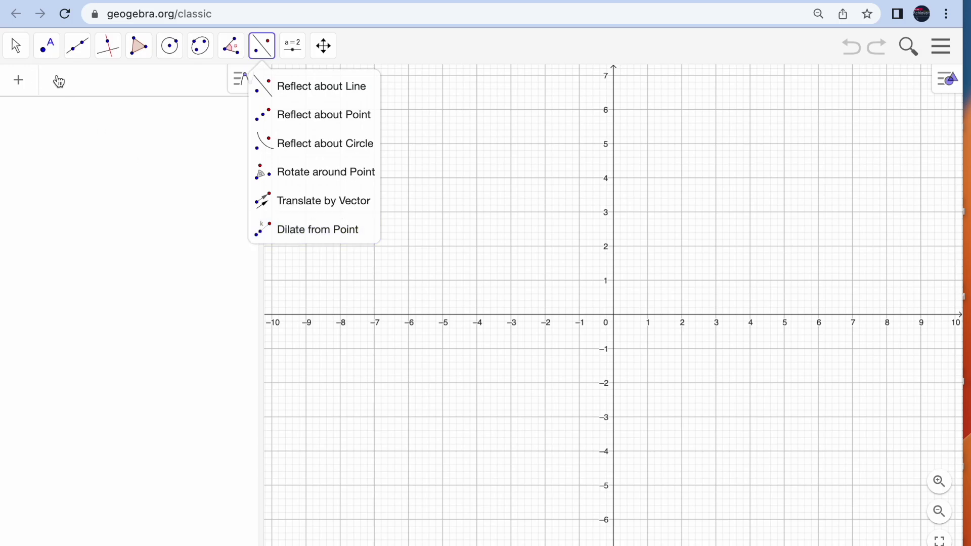
pyautogui.click(15, 46)
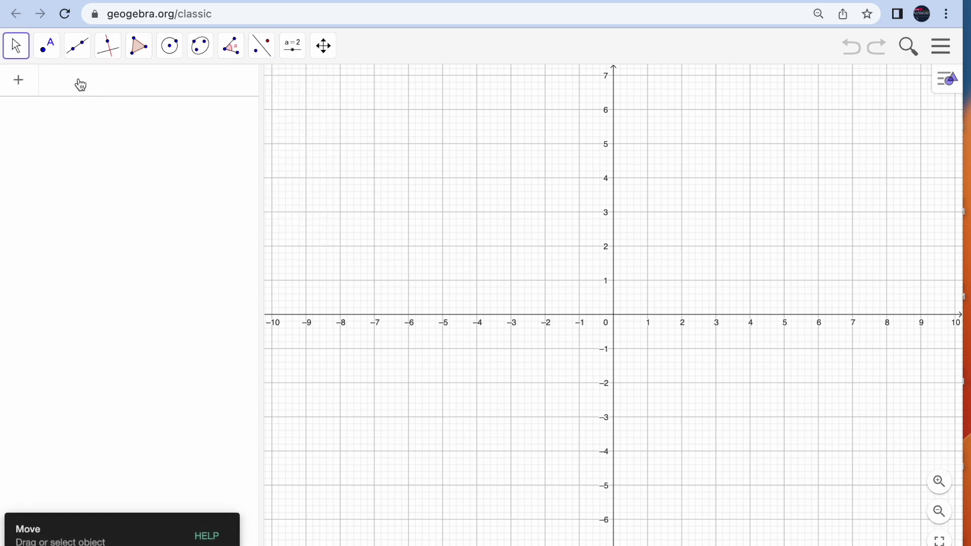
pyautogui.click(81, 85)
pyautogui.write('Dil')
pyautogui.press('Right')
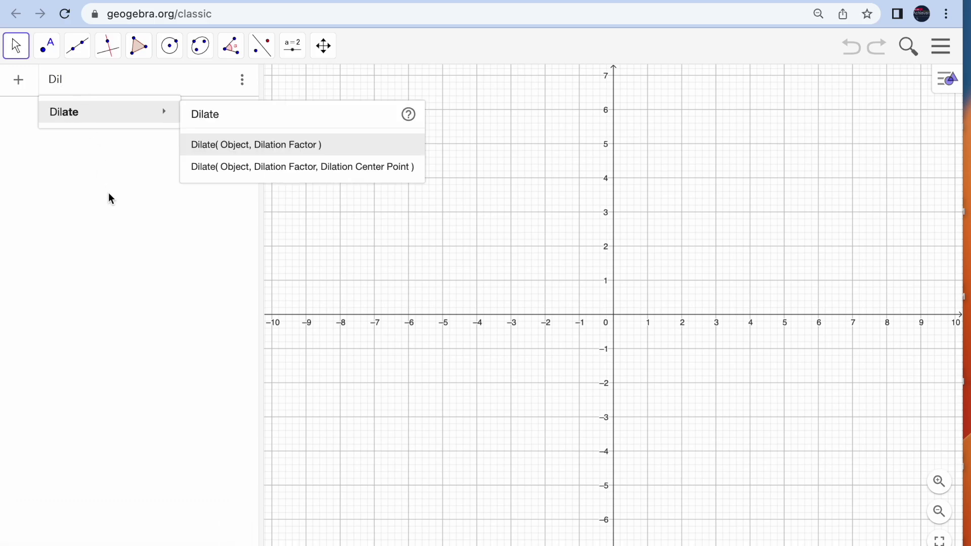
pyautogui.scroll(5, 109, 192)
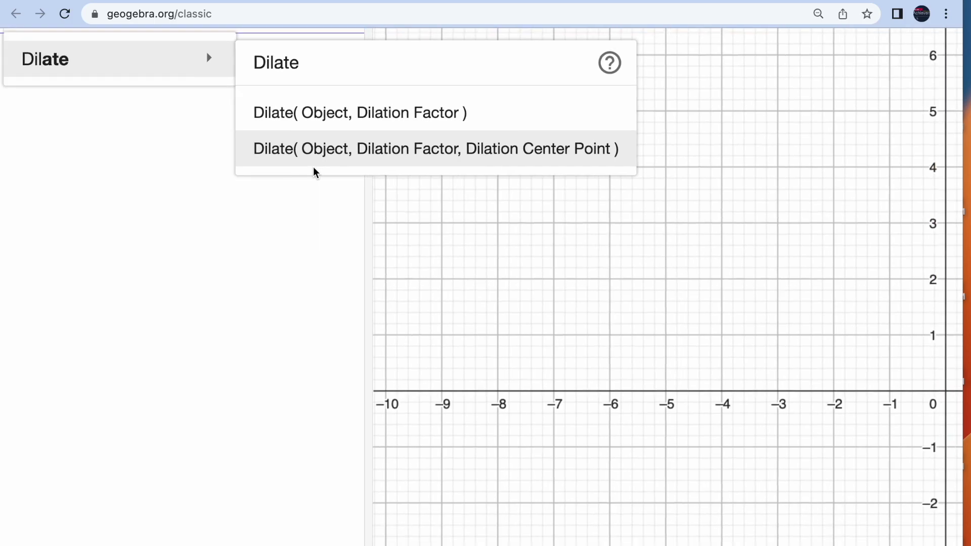
pyautogui.hotkey('ctrl', '-')
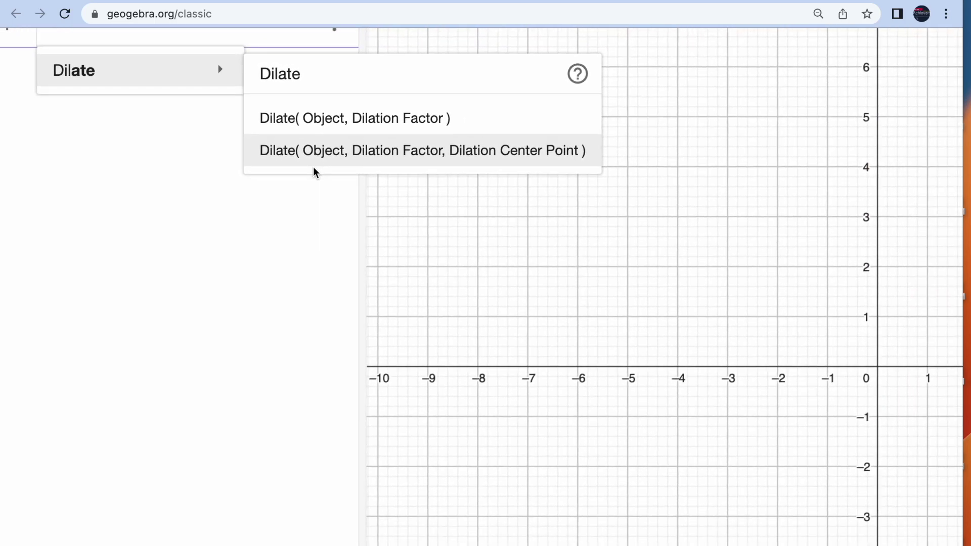
pyautogui.hotkey('ctrl', '-')
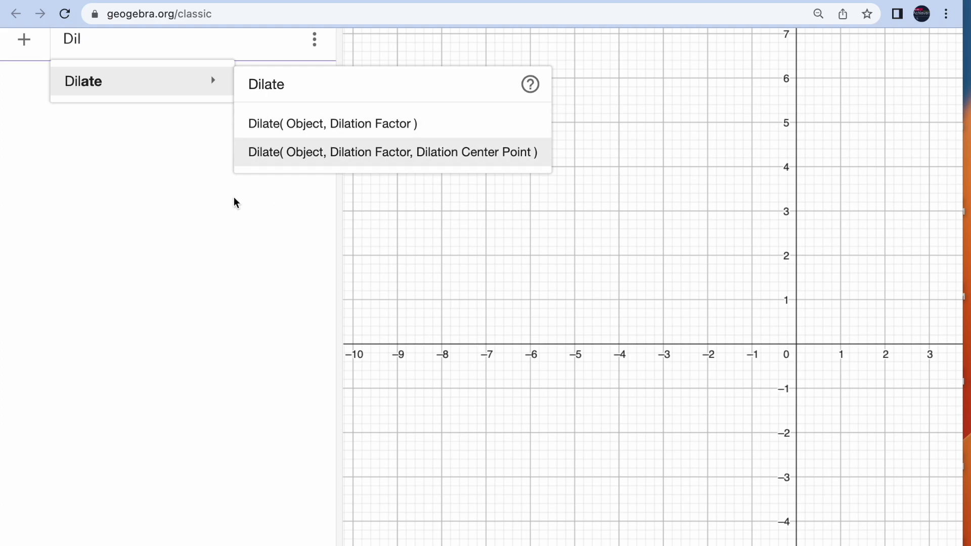
pyautogui.click(118, 62)
pyautogui.click(131, 44)
pyautogui.press('BackSpace')
pyautogui.press('BackSpace')
pyautogui.press('BackSpace')
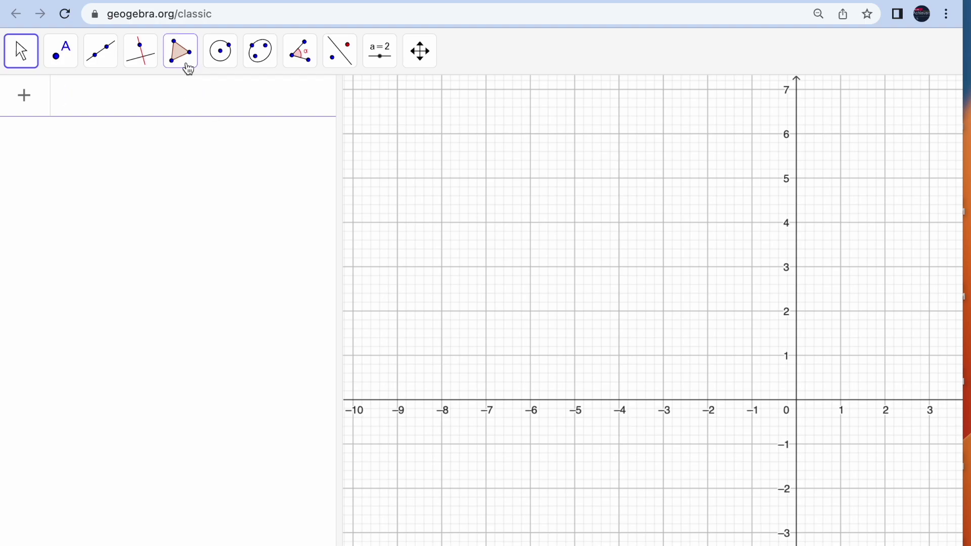
# Insert hexagon.png from the computer as image pic1 on the graph
pyautogui.click(28, 104)
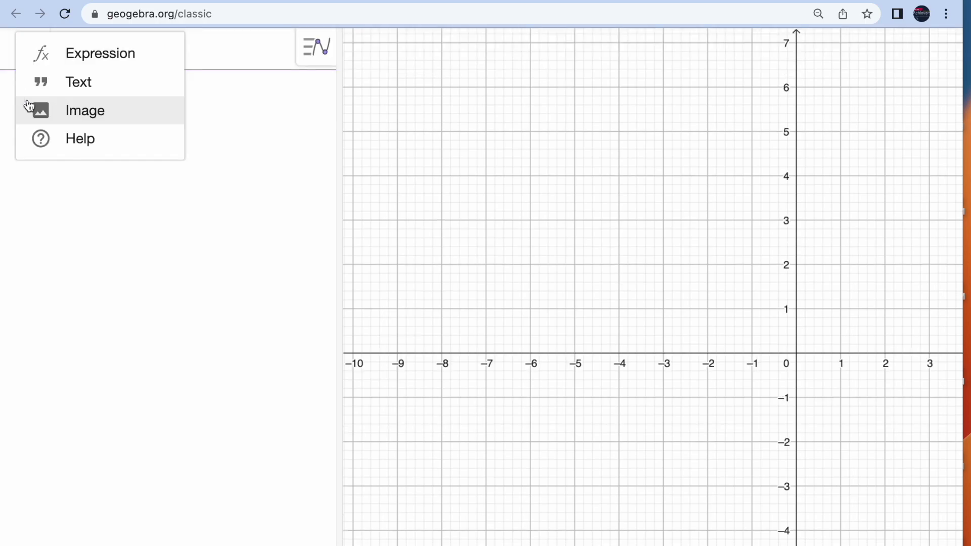
pyautogui.click(76, 118)
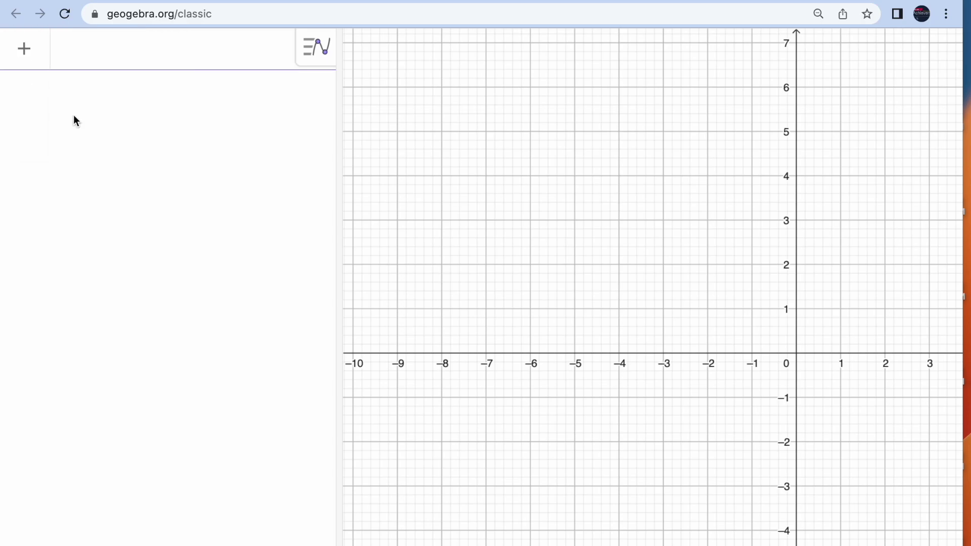
pyautogui.click(614, 434)
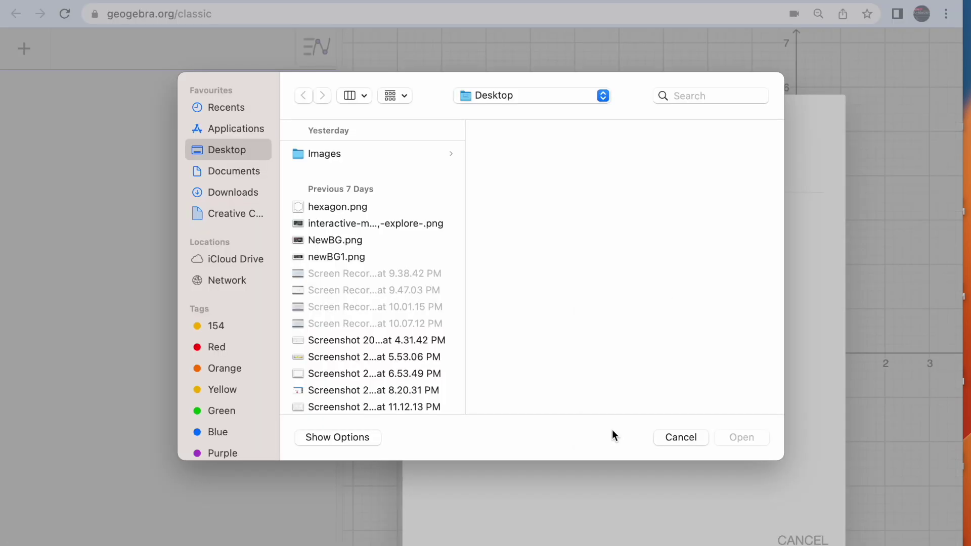
pyautogui.click(357, 206)
pyautogui.click(739, 438)
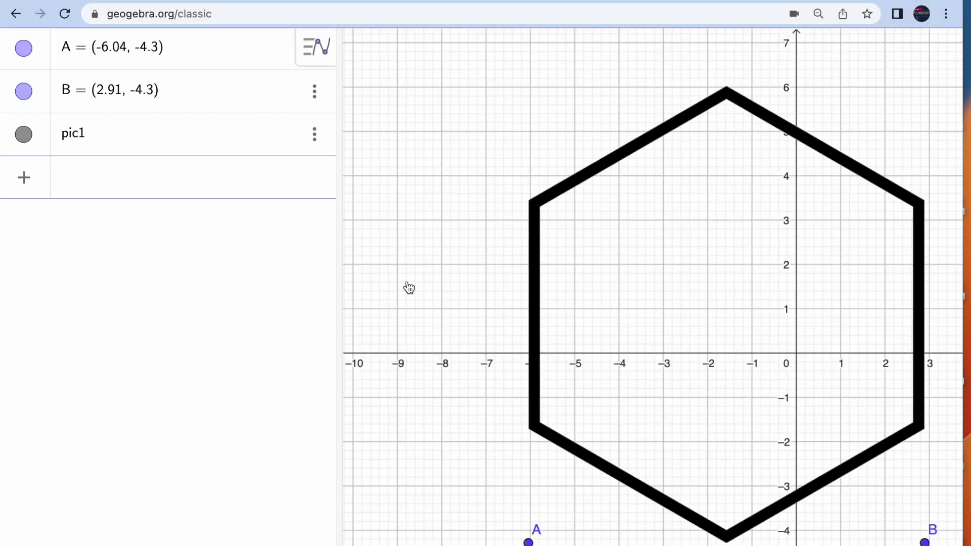
# Drag corner A to (-7, 0) and corner B to (-5, 0), shrinking the hexagon image
pyautogui.moveTo(529, 542); pyautogui.dragTo(486, 241)
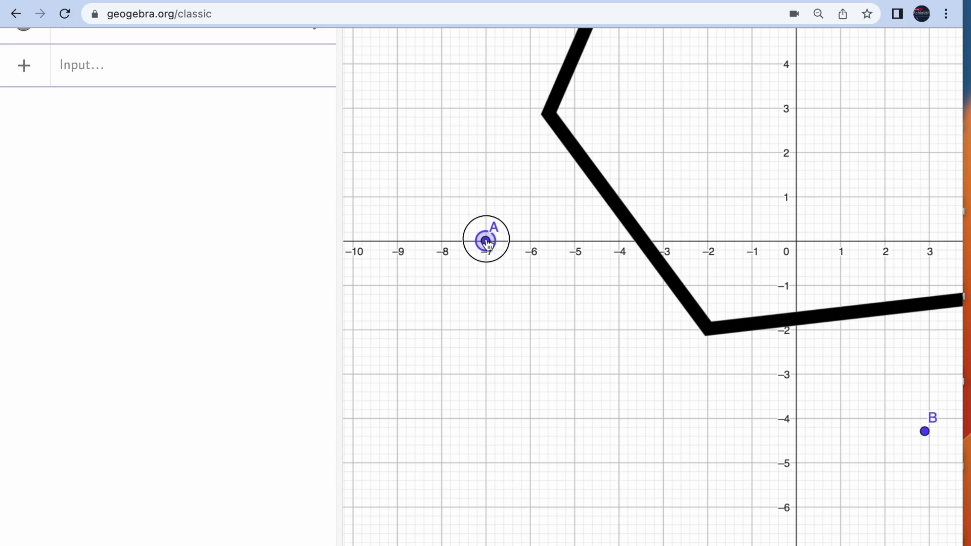
pyautogui.click(926, 433)
pyautogui.moveTo(925, 433); pyautogui.dragTo(575, 241)
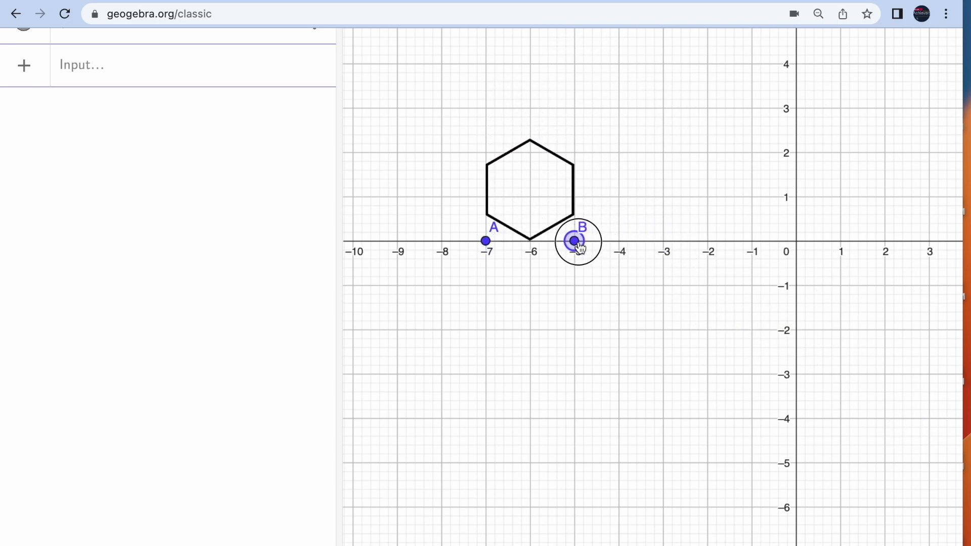
# Hide corner points A and B from the graph
pyautogui.scroll(3, 116, 96)
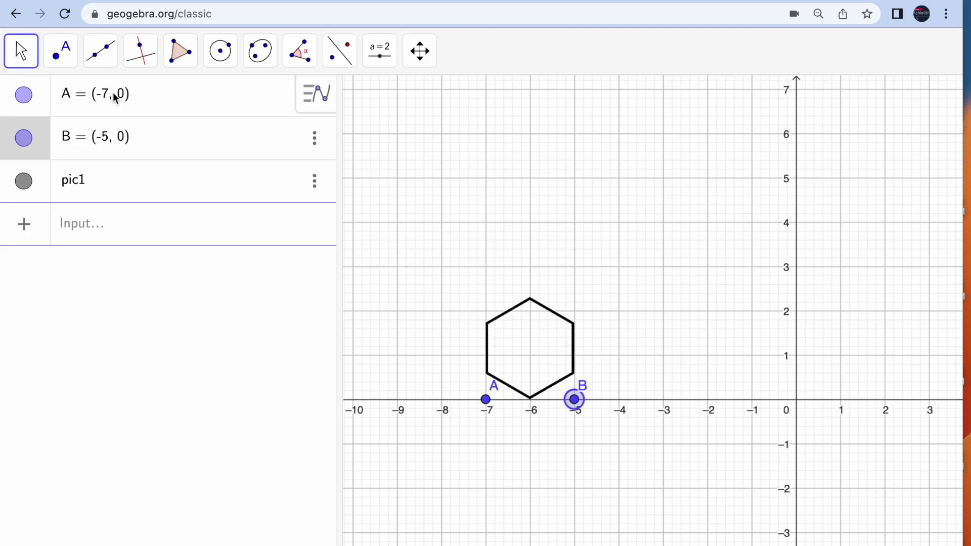
pyautogui.click(24, 95)
pyautogui.click(26, 134)
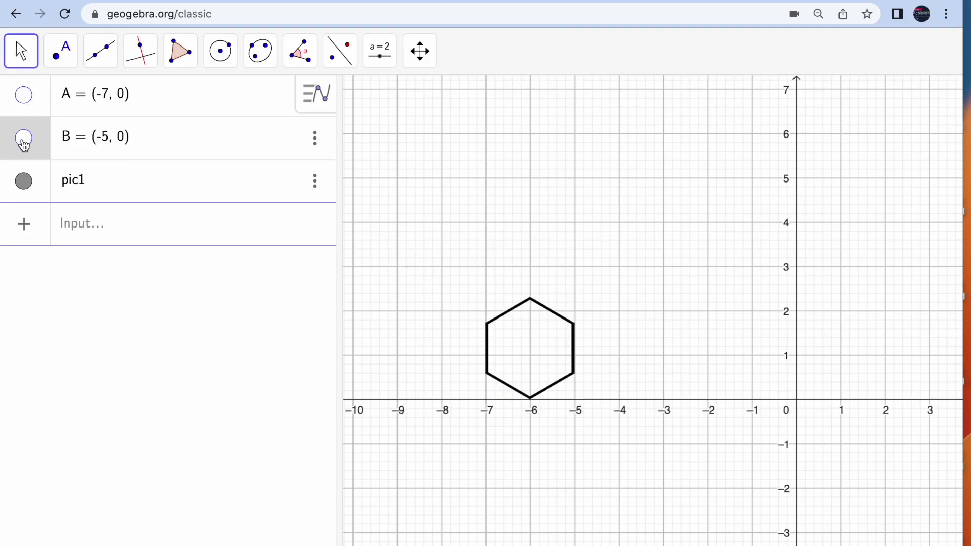
pyautogui.click(139, 233)
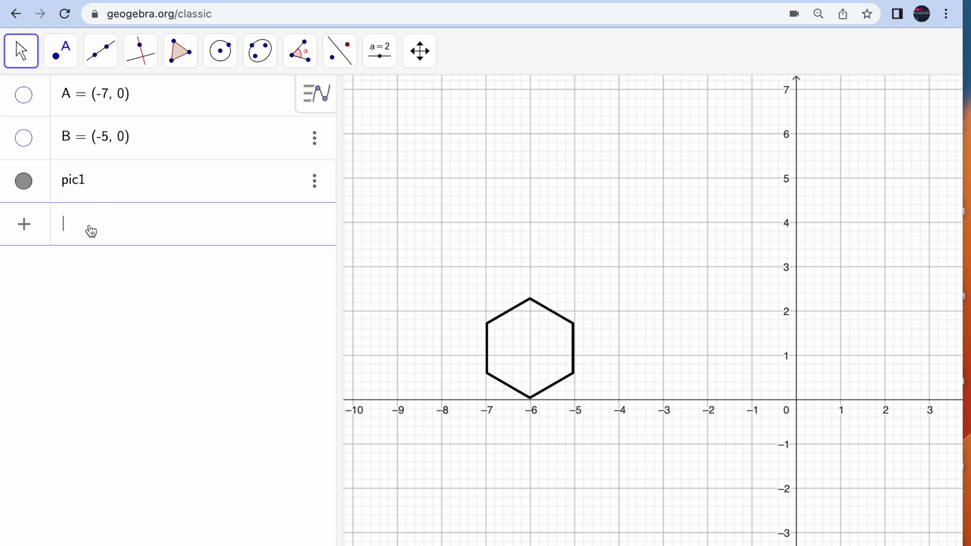
pyautogui.write('Dil')
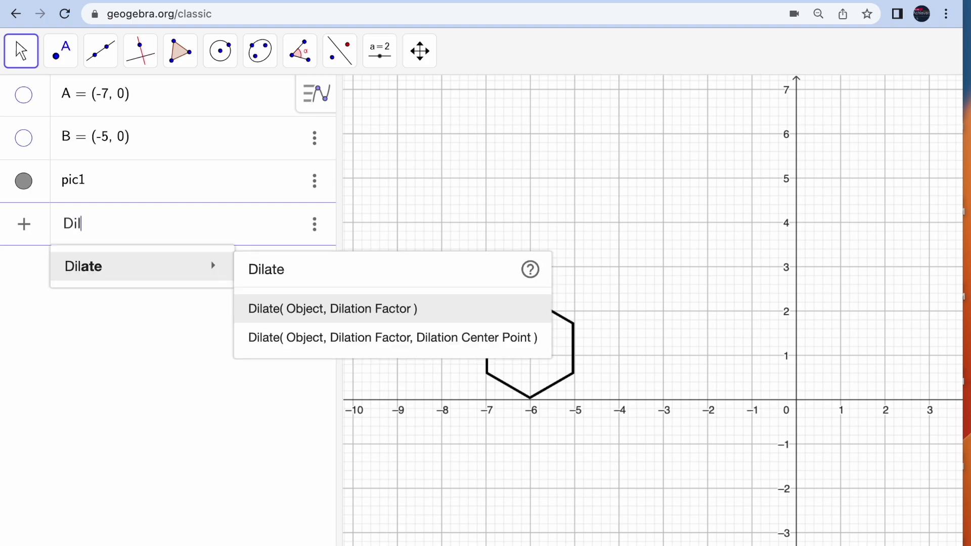
pyautogui.press('BackSpace')
pyautogui.press('BackSpace')
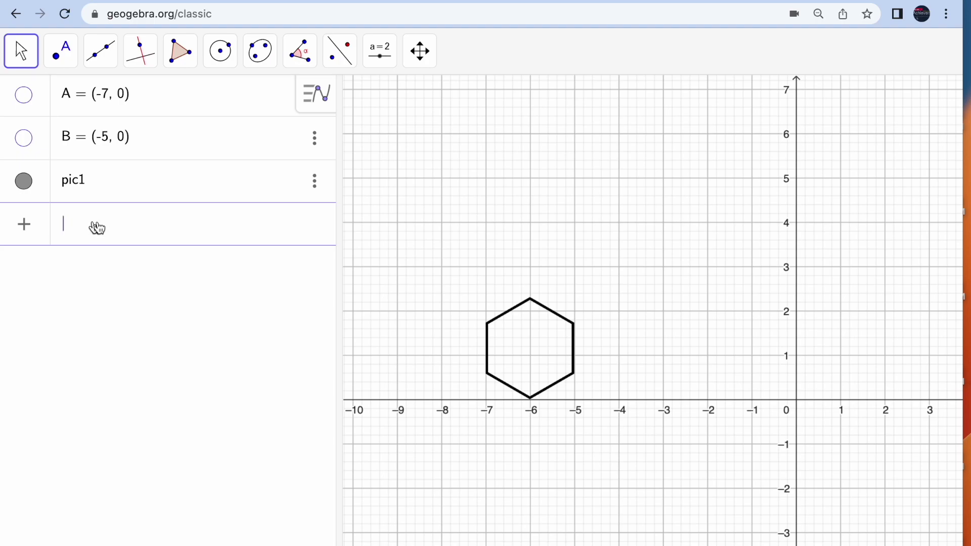
# Place a new slider on the graph and name it scale
pyautogui.click(378, 64)
pyautogui.click(376, 102)
pyautogui.click(372, 124)
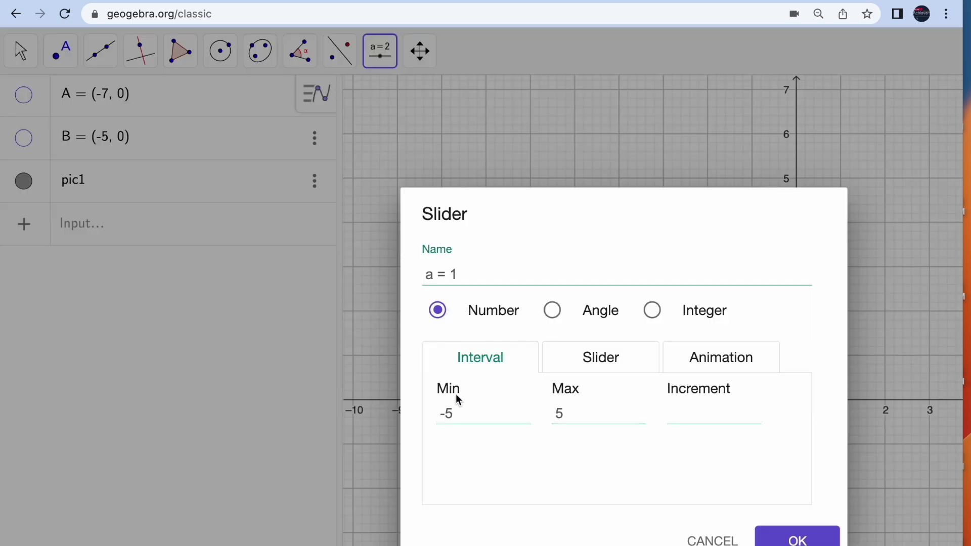
pyautogui.click(432, 275)
pyautogui.press('BackSpace')
pyautogui.write('scale')
# Give the scale slider a range of -2 to 2 and set it to 1.1
pyautogui.click(460, 414)
pyautogui.press('BackSpace')
pyautogui.write('2')
pyautogui.click(584, 418)
pyautogui.press('BackSpace')
pyautogui.write('2')
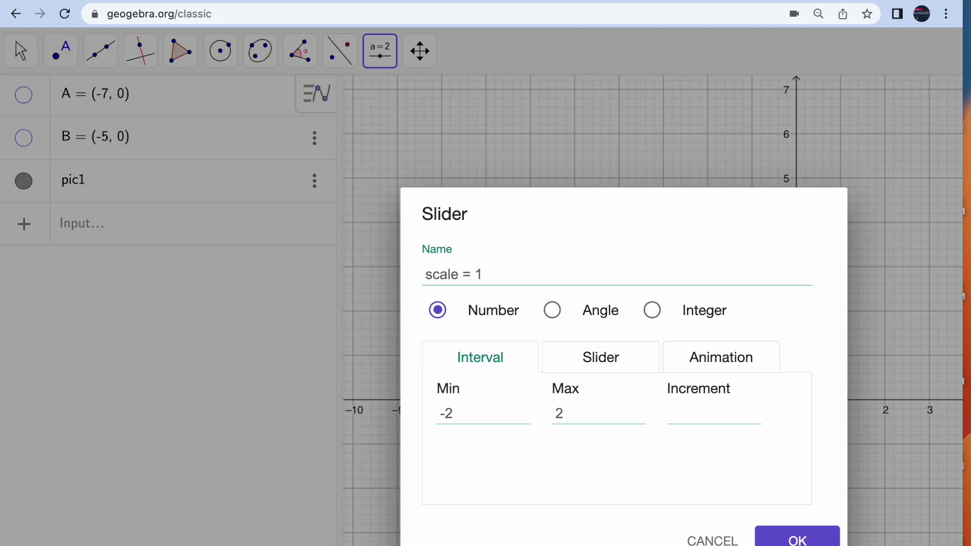
pyautogui.click(794, 537)
pyautogui.moveTo(506, 78); pyautogui.dragTo(510, 103)
pyautogui.scroll(3, 183, 162)
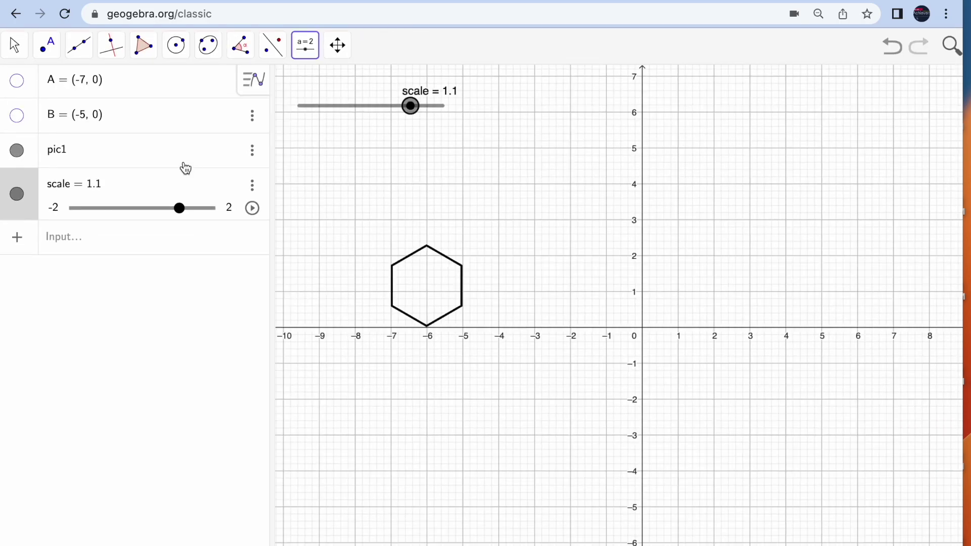
pyautogui.click(94, 252)
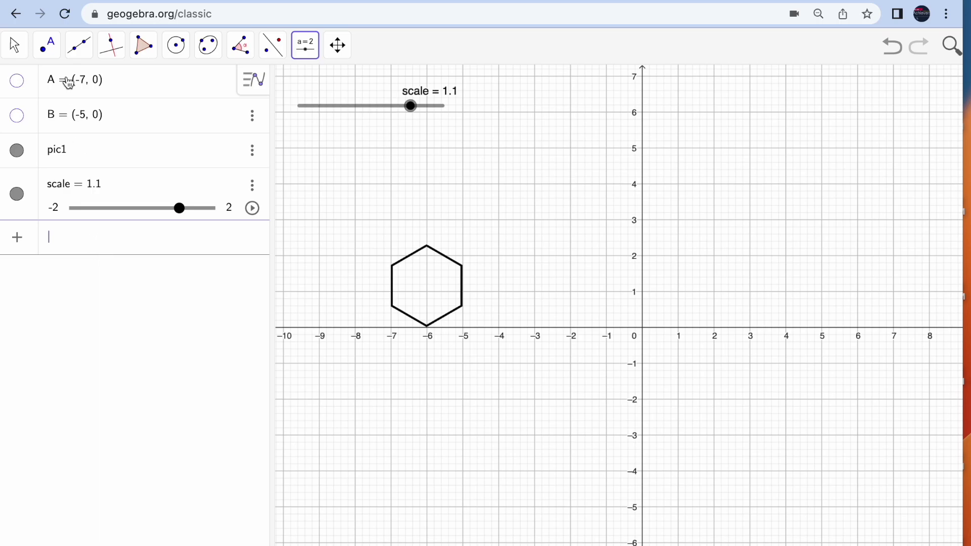
# Place point C at (-3, 3) with the Point tool
pyautogui.click(51, 61)
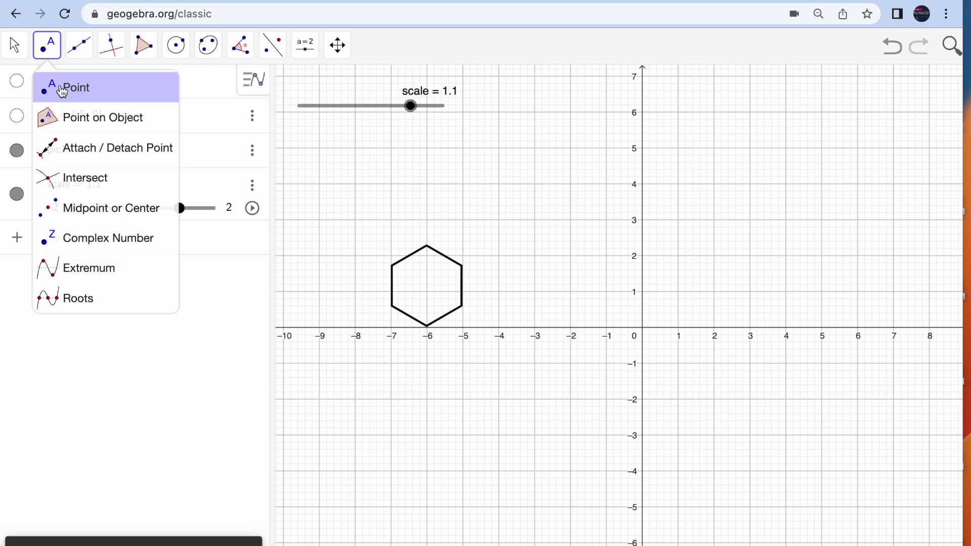
pyautogui.click(76, 87)
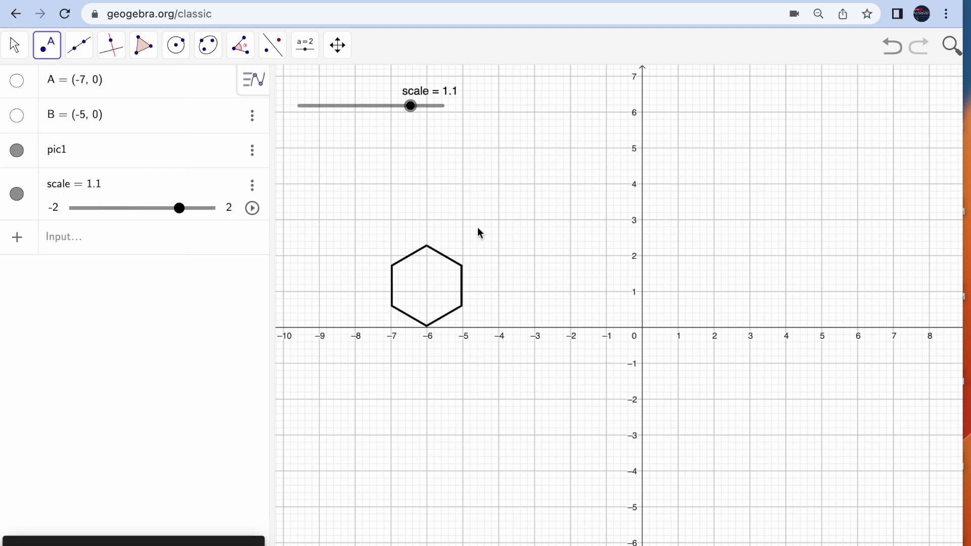
pyautogui.click(536, 220)
pyautogui.click(63, 275)
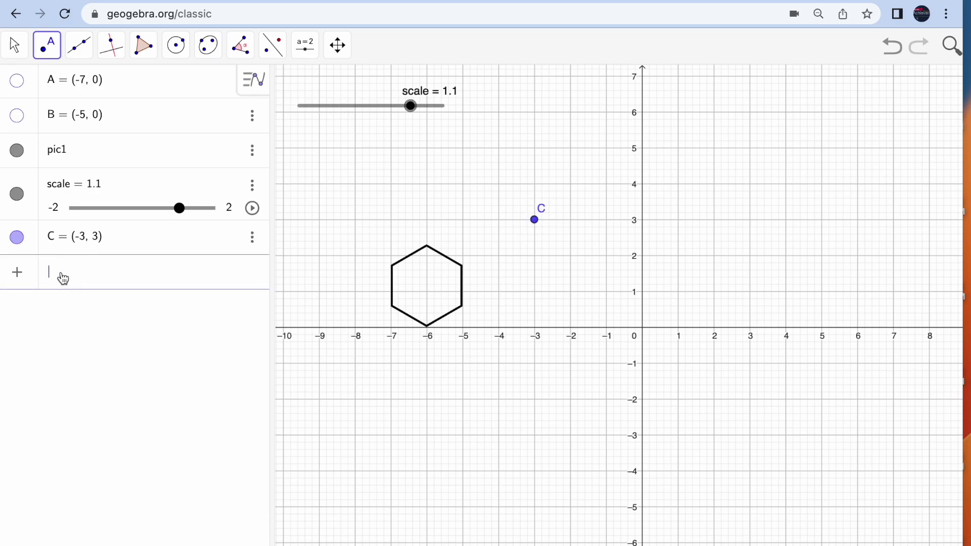
# Enter Dilate(pic1, scale, C) to dilate the hexagon image about C
pyautogui.write('Dil')
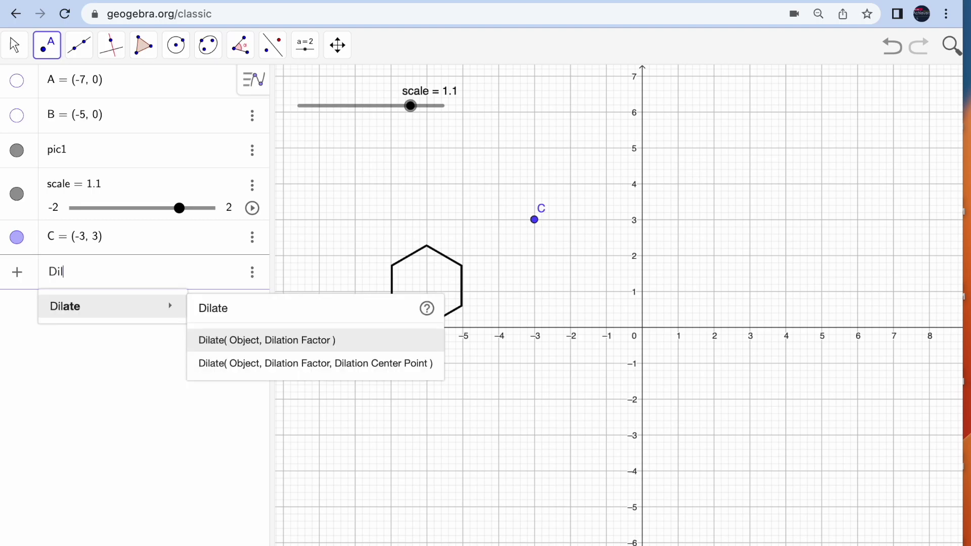
pyautogui.press('Down')
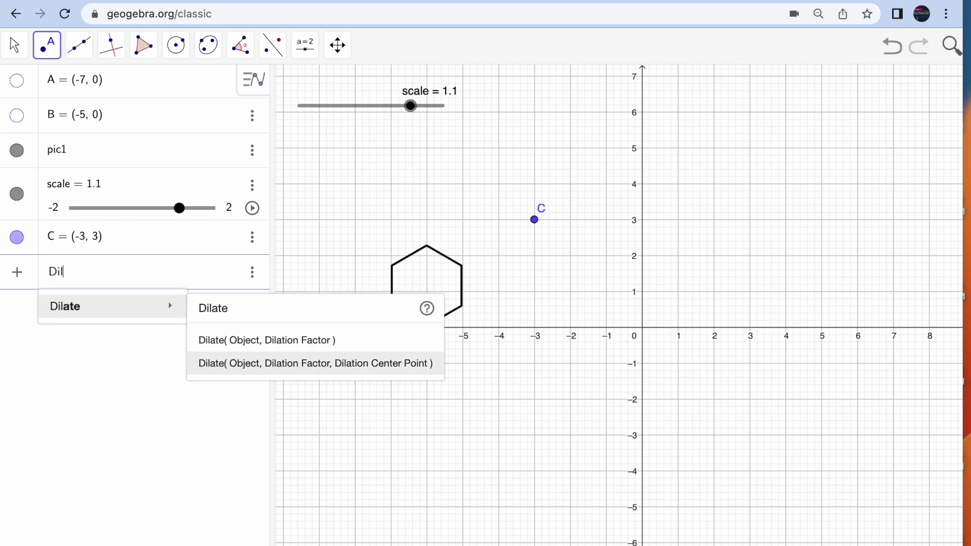
pyautogui.press('Return')
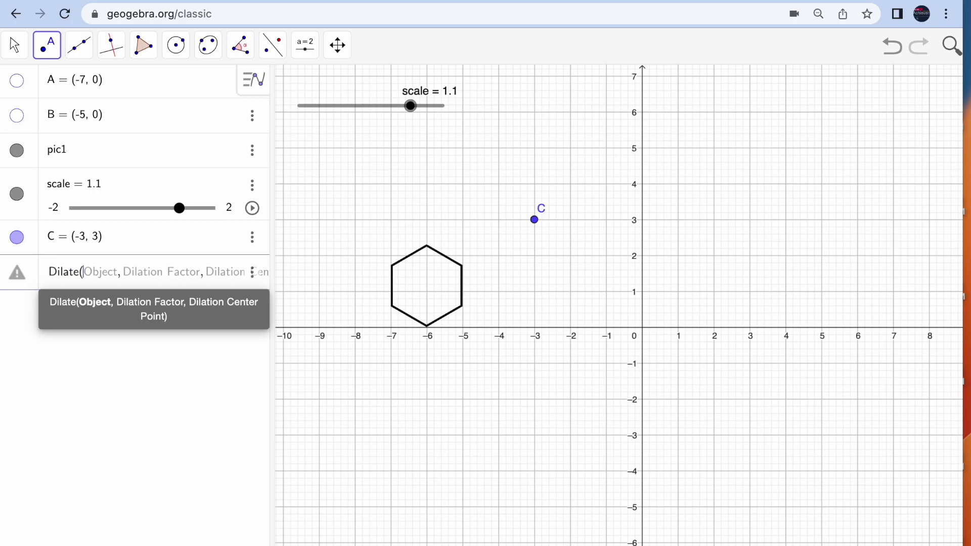
pyautogui.write('pic1, ')
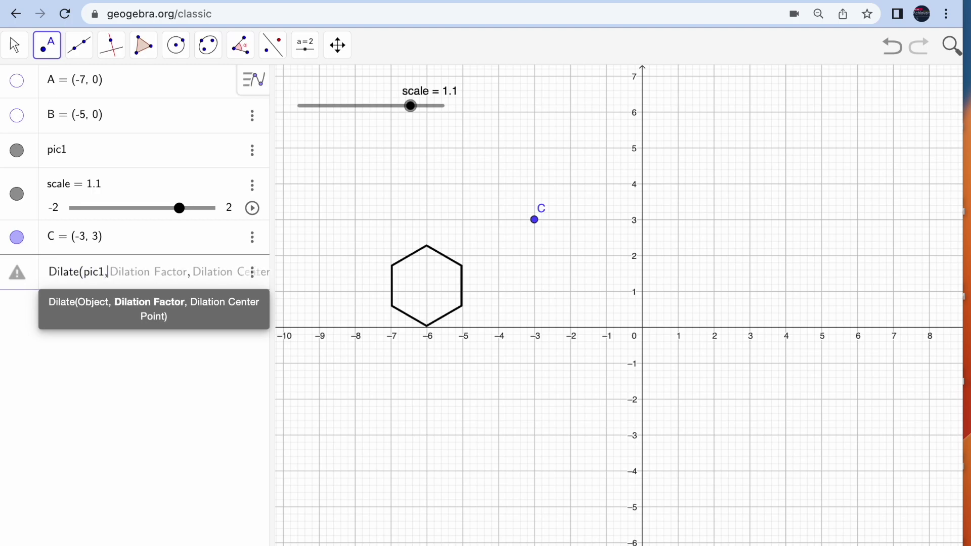
pyautogui.write('scale, ')
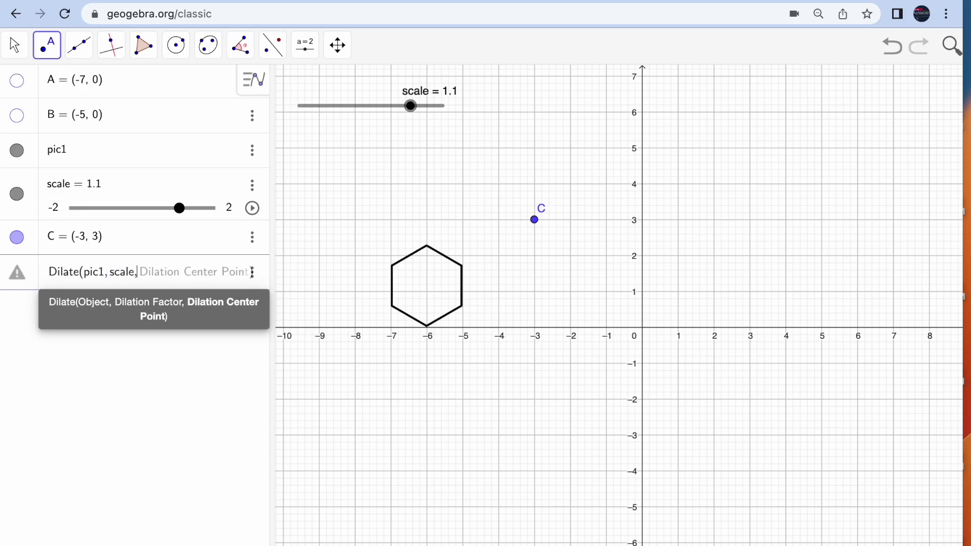
pyautogui.write('C')
pyautogui.press('Return')
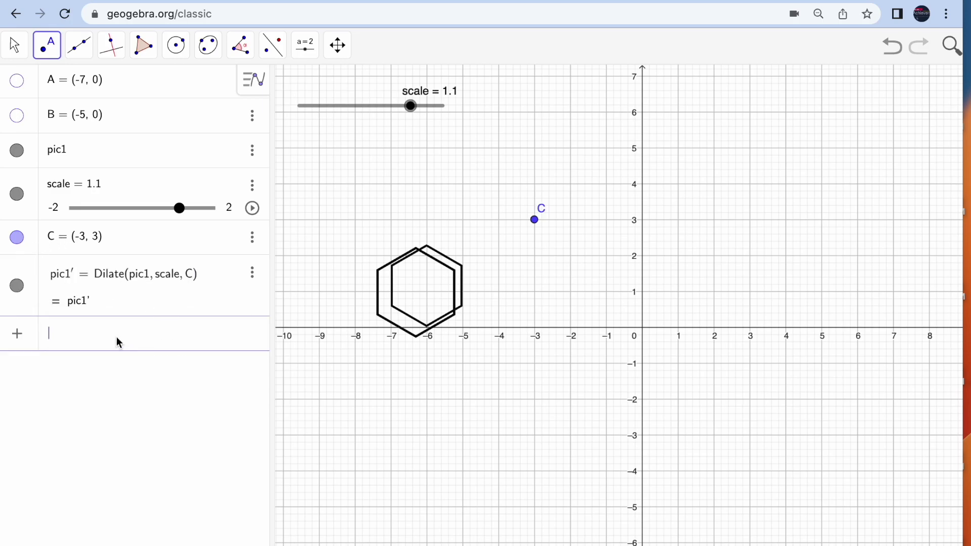
# Rename the dilated image from pic1' to pic2
pyautogui.click(78, 280)
pyautogui.press('BackSpace')
pyautogui.press('BackSpace')
pyautogui.write('2')
pyautogui.press('Return')
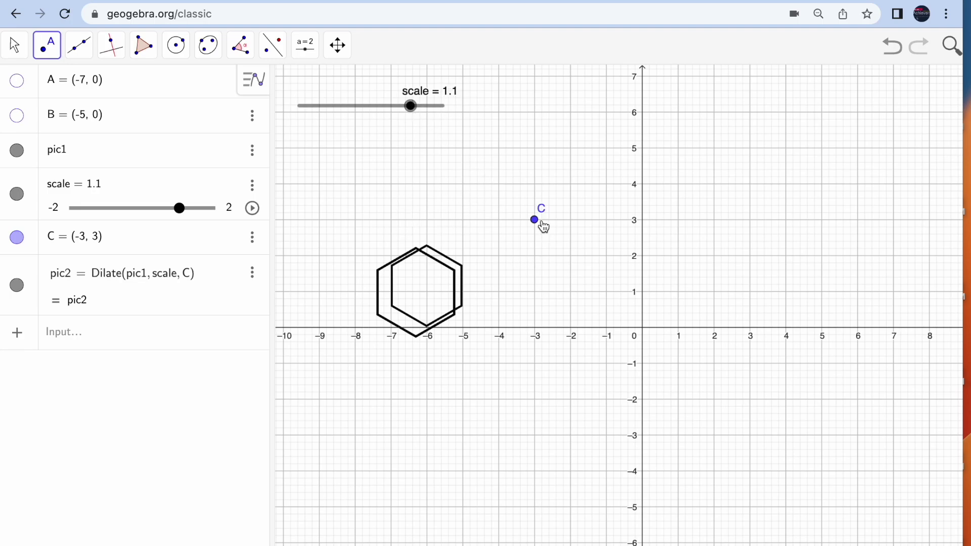
# Experiment with the scale slider and point C, ending at scale 2 and C (-6, 2.28)
pyautogui.moveTo(535, 223); pyautogui.dragTo(433, 273)
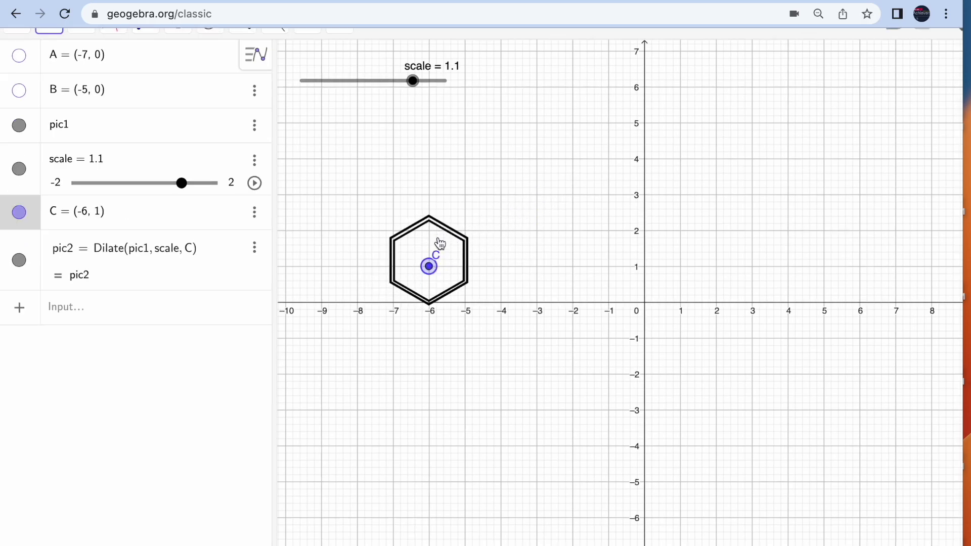
pyautogui.moveTo(415, 83); pyautogui.dragTo(383, 90)
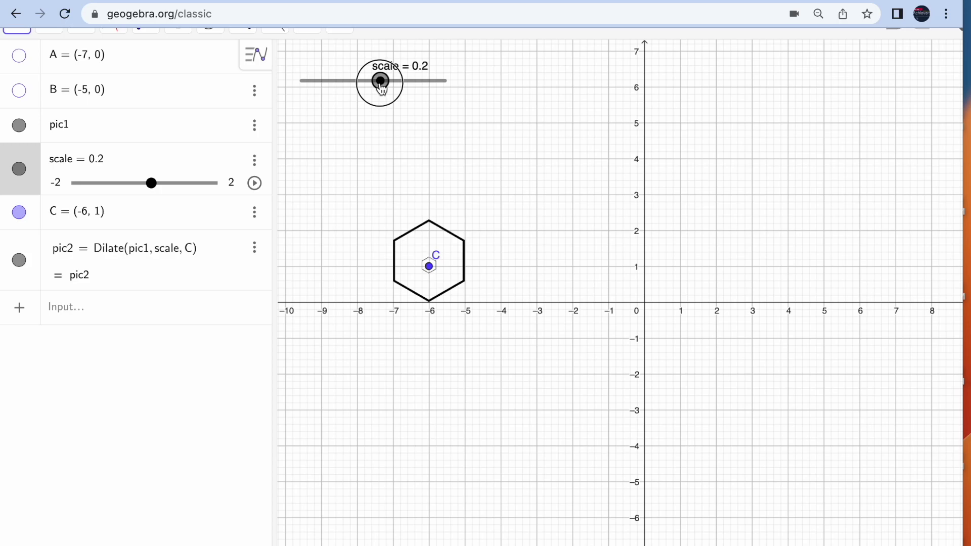
pyautogui.moveTo(382, 90); pyautogui.dragTo(412, 93)
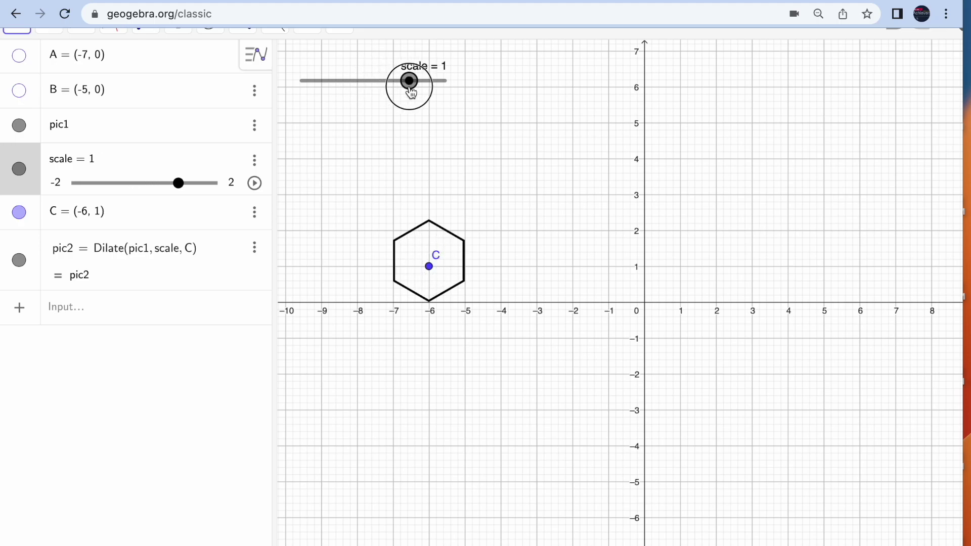
pyautogui.moveTo(411, 93); pyautogui.dragTo(469, 98)
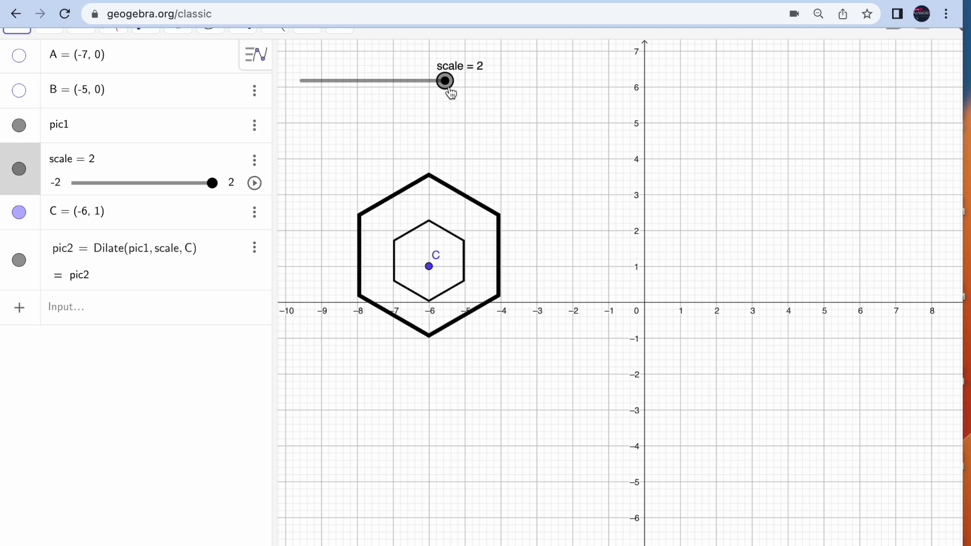
pyautogui.click(429, 268)
pyautogui.moveTo(429, 268); pyautogui.dragTo(430, 303)
pyautogui.moveTo(446, 84)
pyautogui.mouseDown()
pyautogui.moveTo(308, 90)
pyautogui.moveTo(446, 103)
pyautogui.mouseUp()
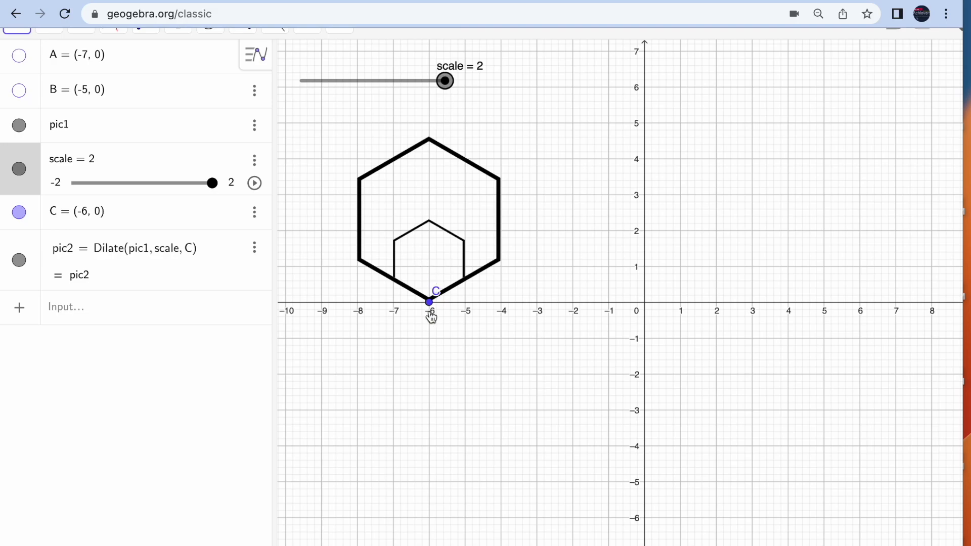
pyautogui.moveTo(429, 303); pyautogui.dragTo(431, 226)
pyautogui.moveTo(445, 81)
pyautogui.mouseDown()
pyautogui.moveTo(412, 81)
pyautogui.moveTo(445, 82)
pyautogui.mouseUp()
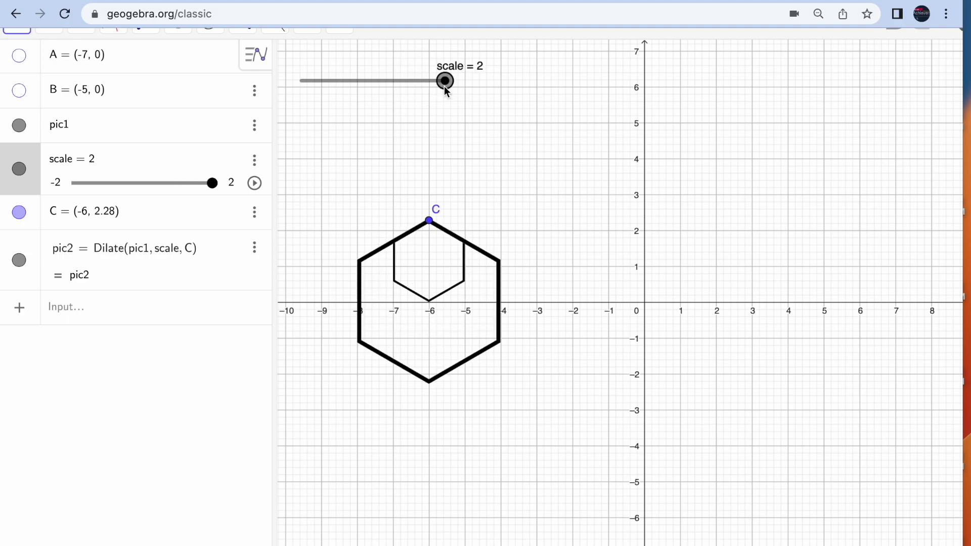
pyautogui.scroll(1, 245, 149)
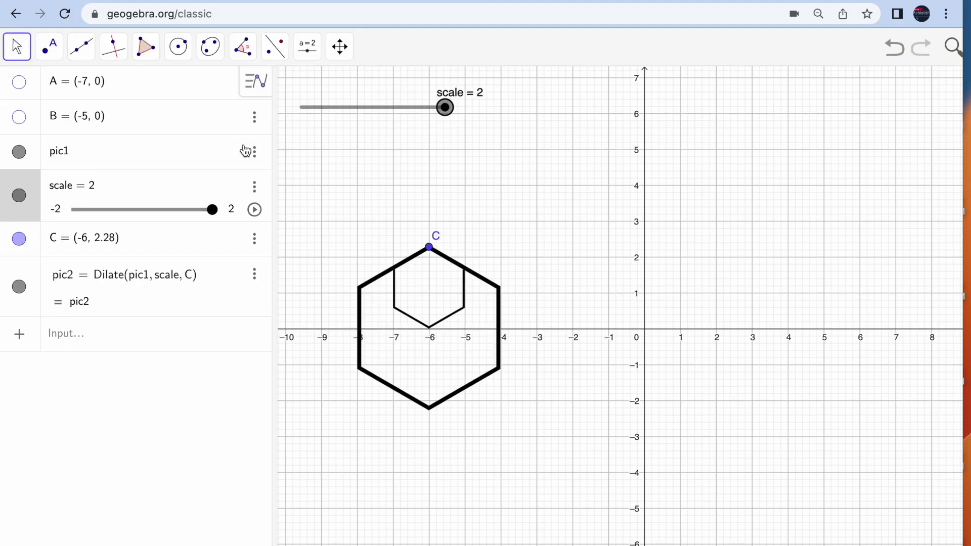
# Place point D at (-4, 4) and point E at (3, 4)
pyautogui.click(62, 343)
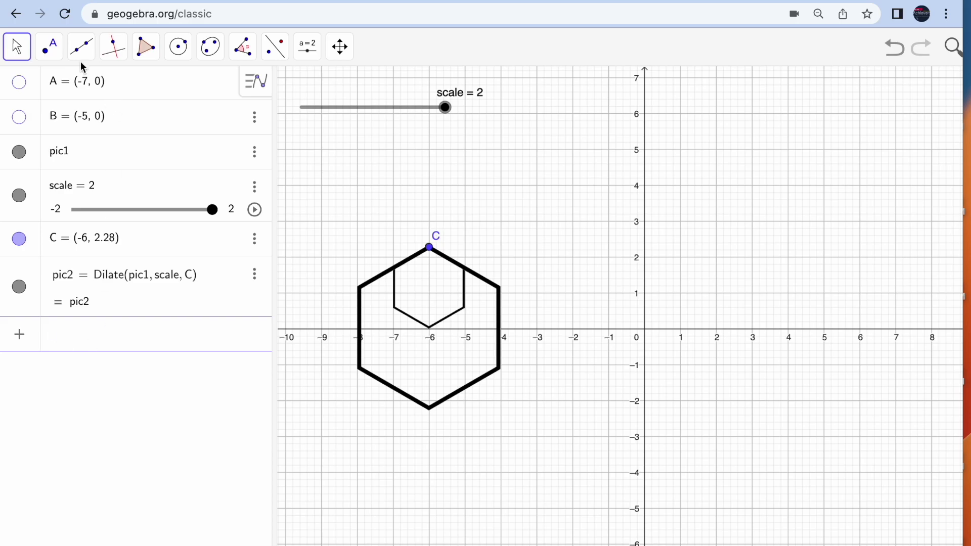
pyautogui.click(56, 62)
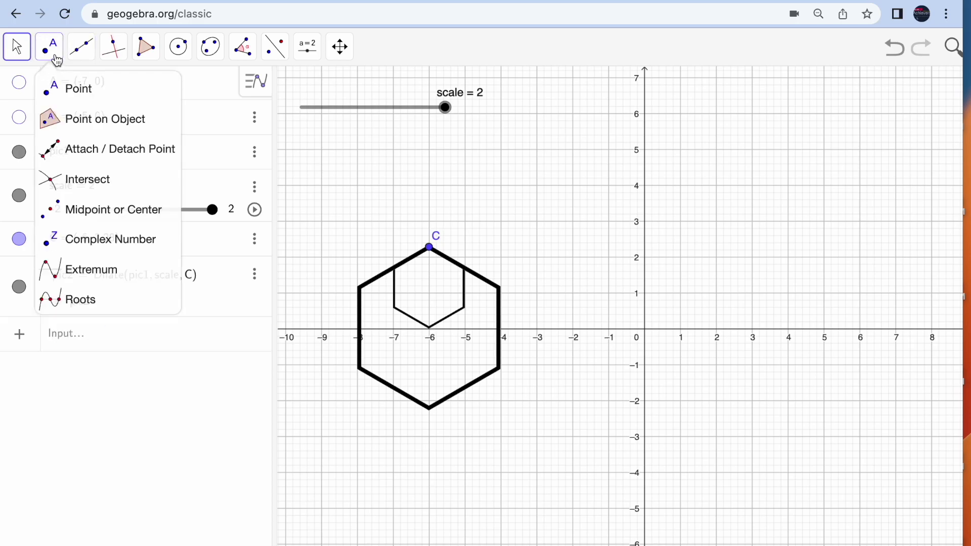
pyautogui.click(77, 89)
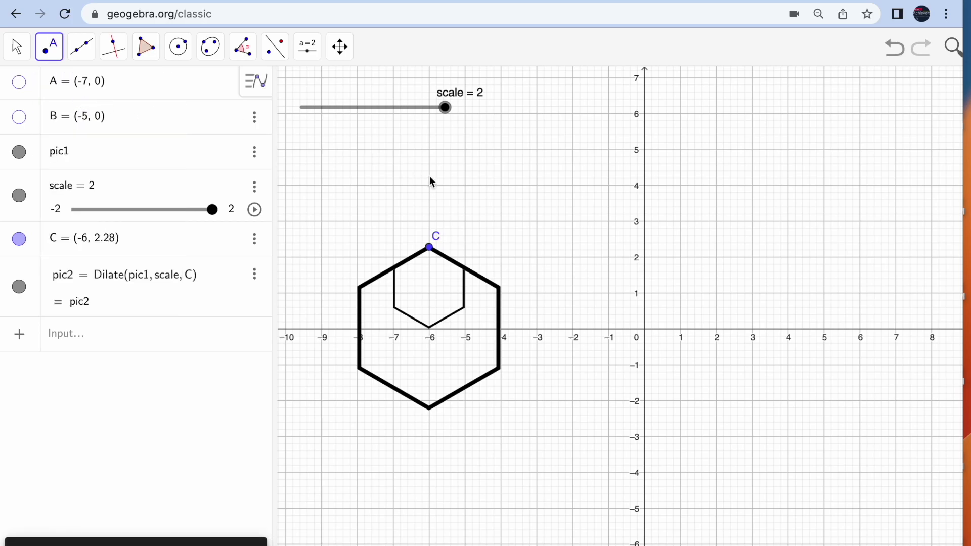
pyautogui.click(501, 185)
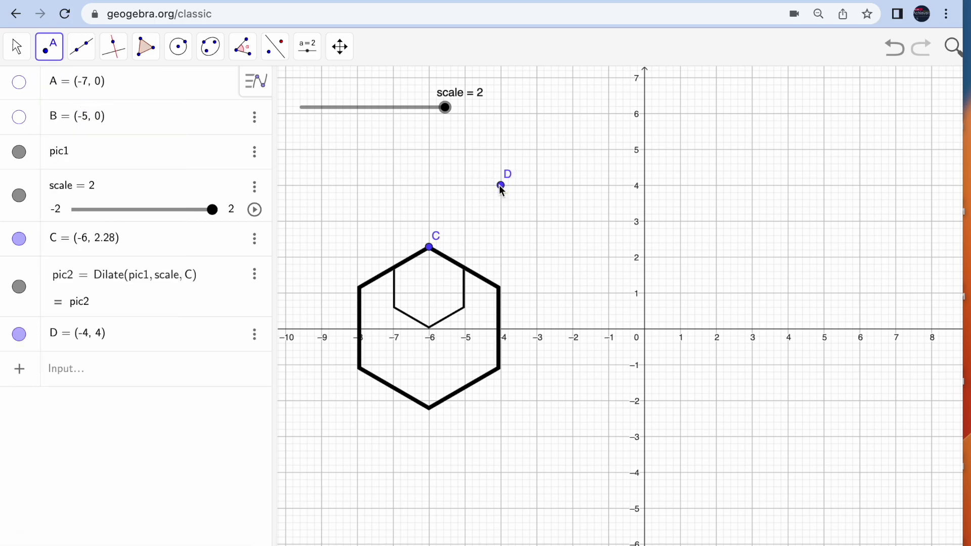
pyautogui.click(752, 185)
pyautogui.click(70, 408)
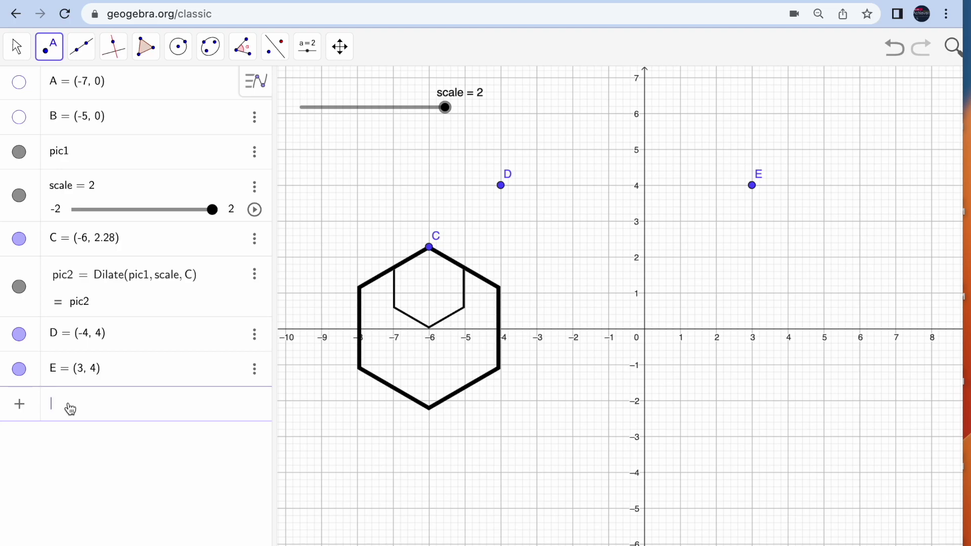
# Enter Dilate(D, scale, E) in the Input bar, creating D′ at (-11, 4)
pyautogui.click(70, 408)
pyautogui.write('Dil')
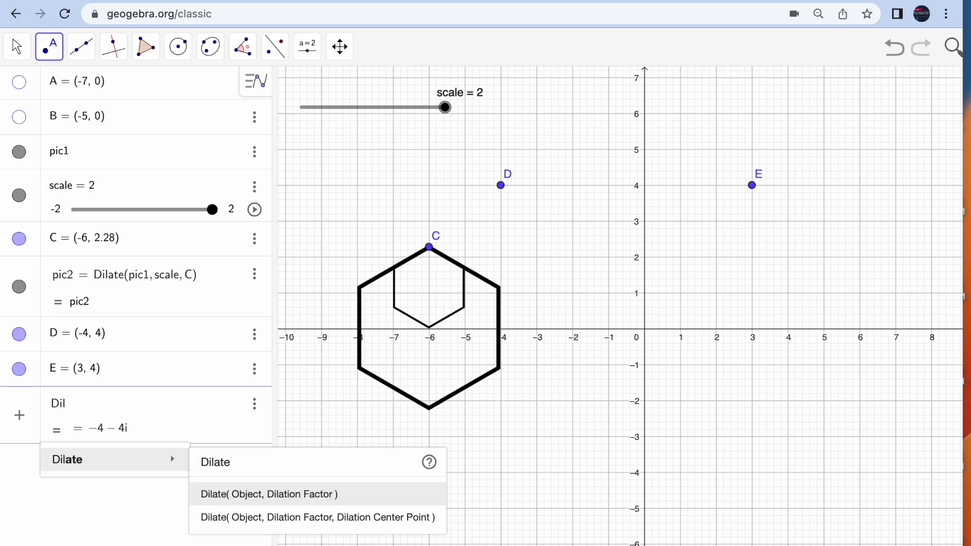
pyautogui.press('Down')
pyautogui.press('Return')
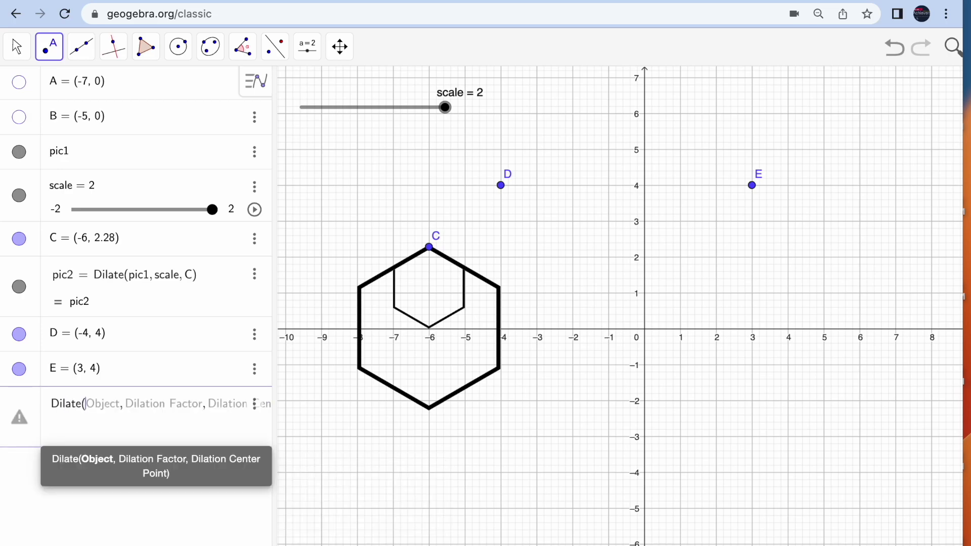
pyautogui.write('D,')
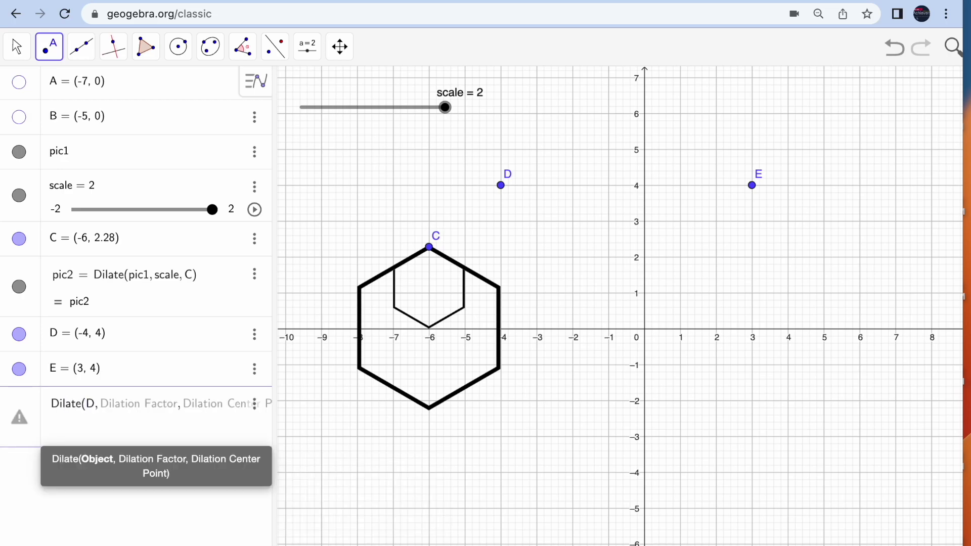
pyautogui.press('Tab')
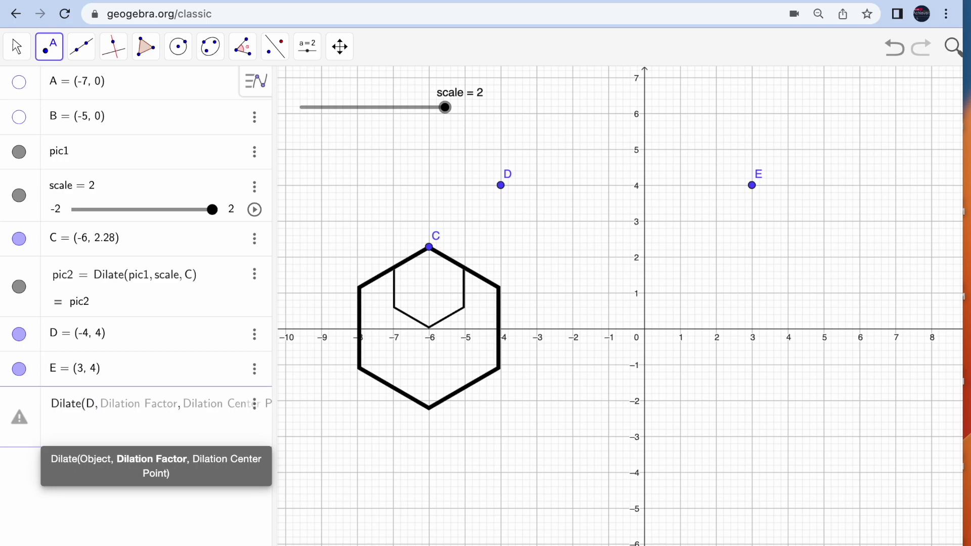
pyautogui.write('scale')
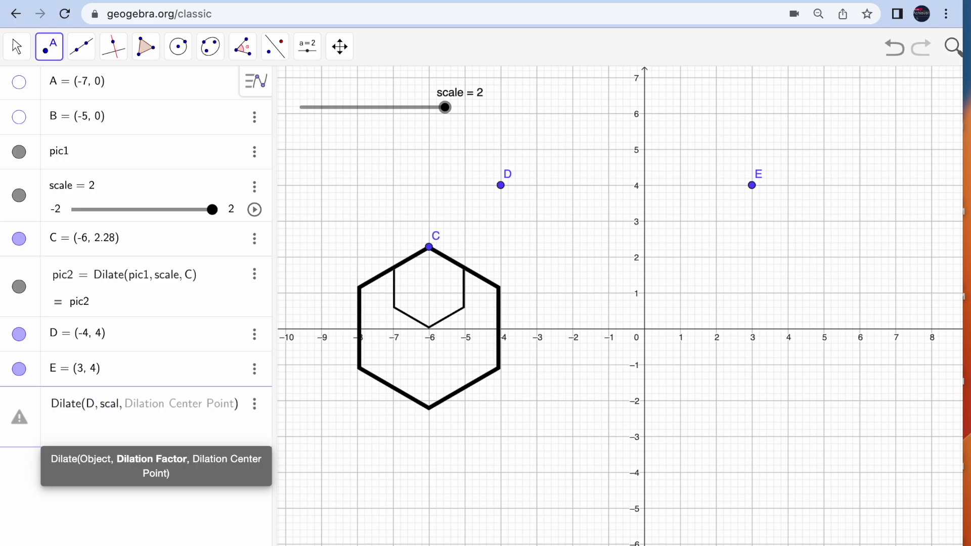
pyautogui.press('Tab')
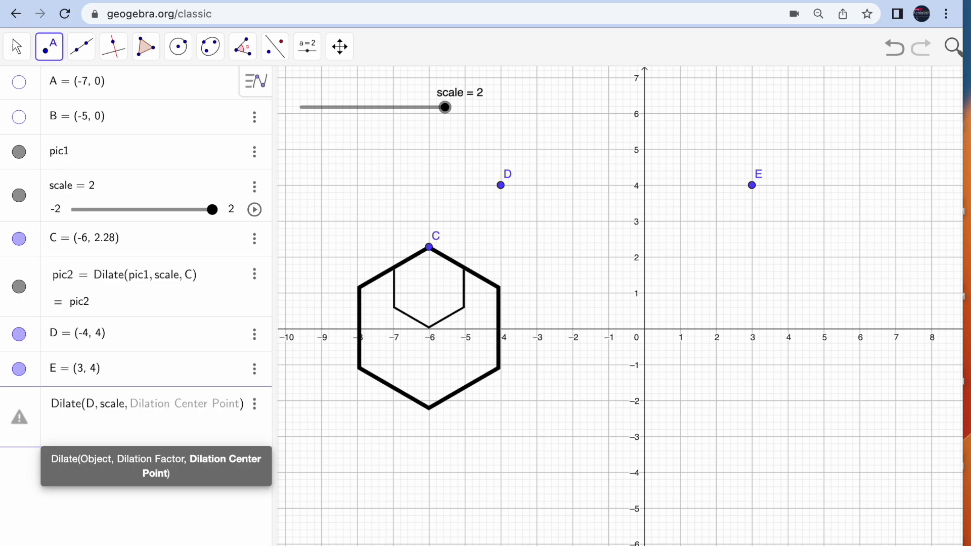
pyautogui.write('E')
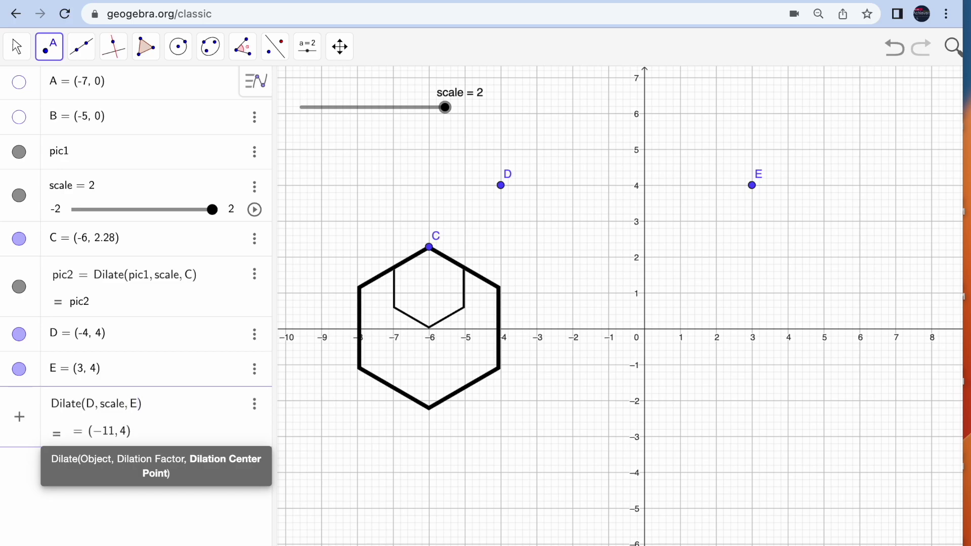
pyautogui.press('Right')
pyautogui.press('Return')
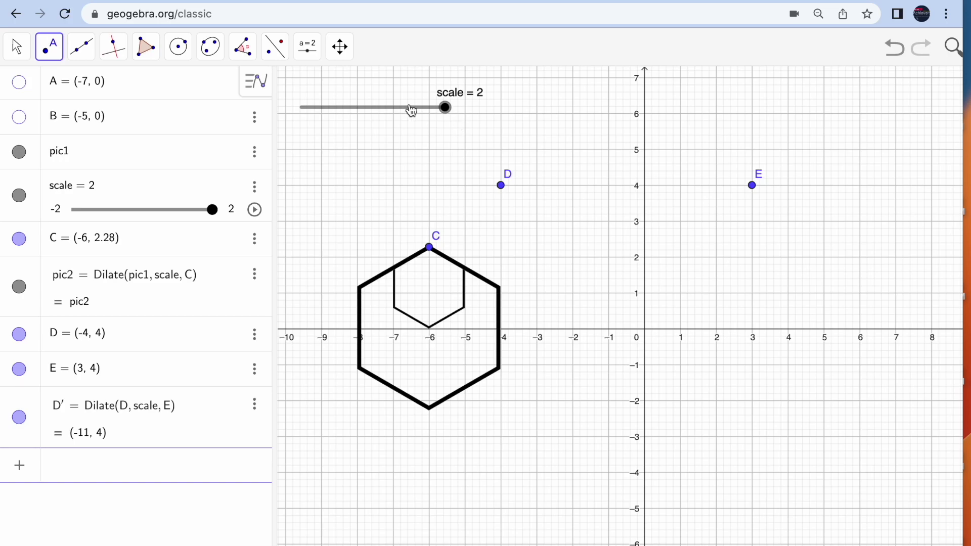
pyautogui.click(17, 46)
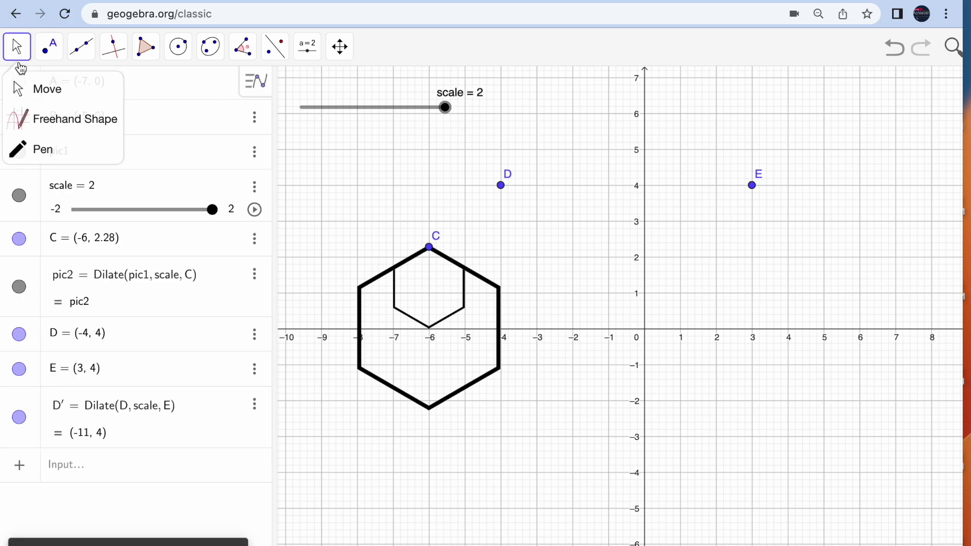
# Lower scale to 0.5 and hide pic2, pic1 and point C
pyautogui.click(38, 96)
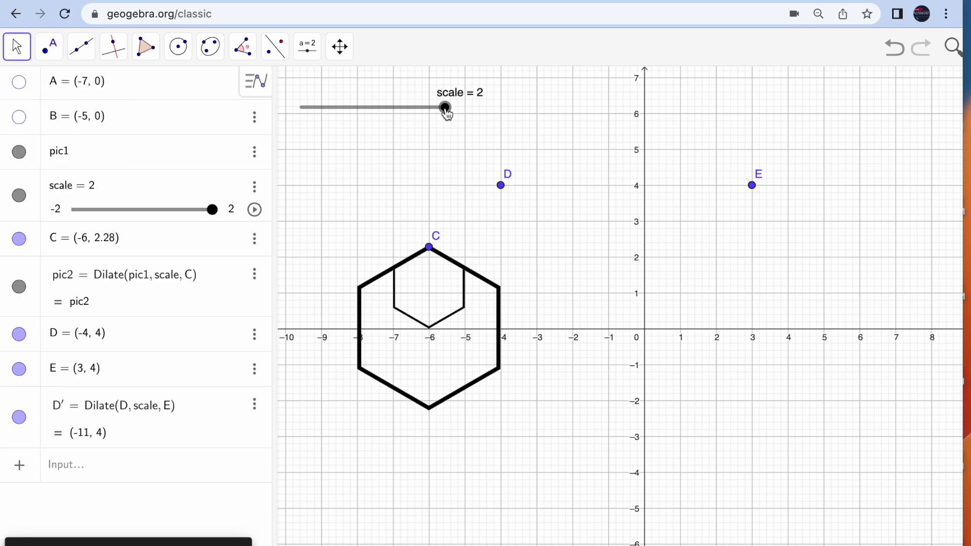
pyautogui.moveTo(447, 114); pyautogui.dragTo(401, 105)
pyautogui.click(20, 261)
pyautogui.click(19, 125)
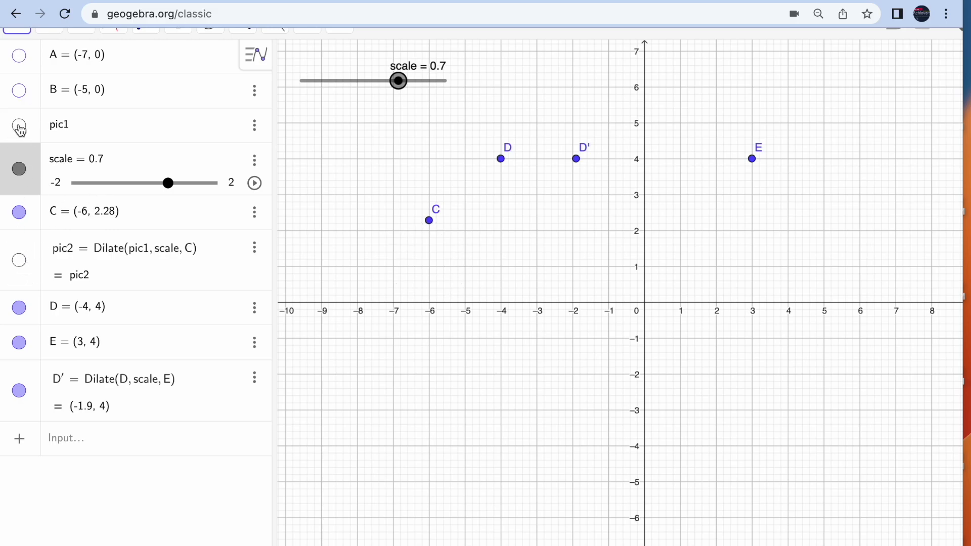
pyautogui.click(18, 215)
# Colour point D′ red in its Settings
pyautogui.click(577, 160)
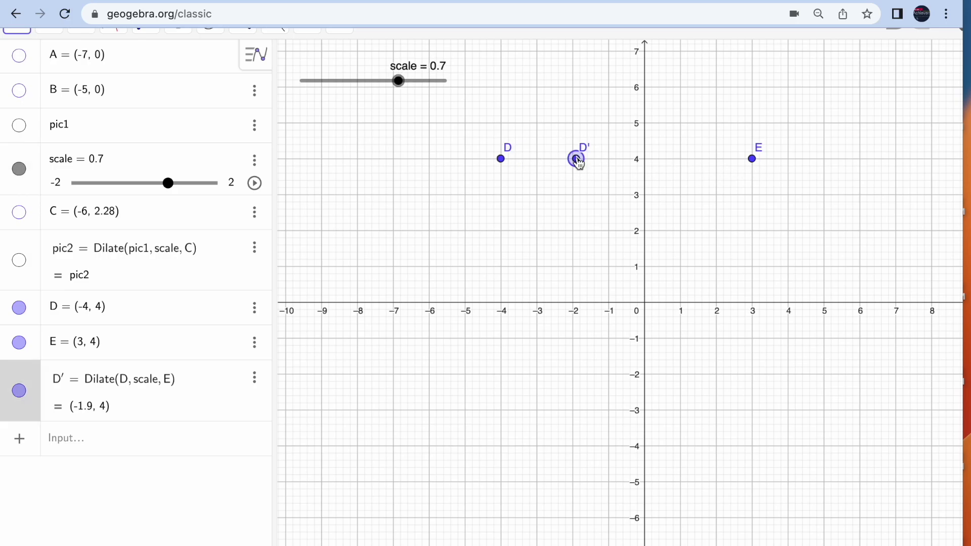
pyautogui.rightClick(580, 160)
pyautogui.click(630, 363)
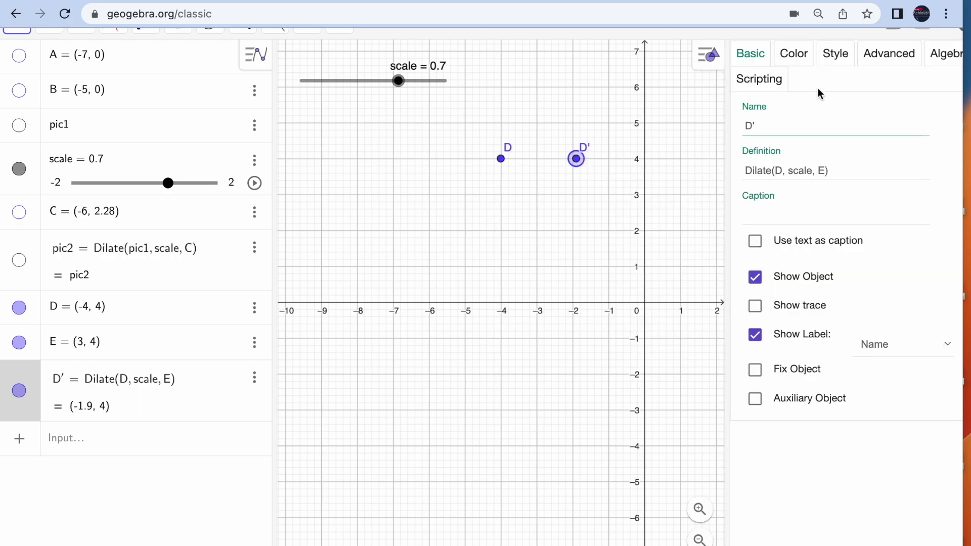
pyautogui.click(794, 54)
pyautogui.click(769, 121)
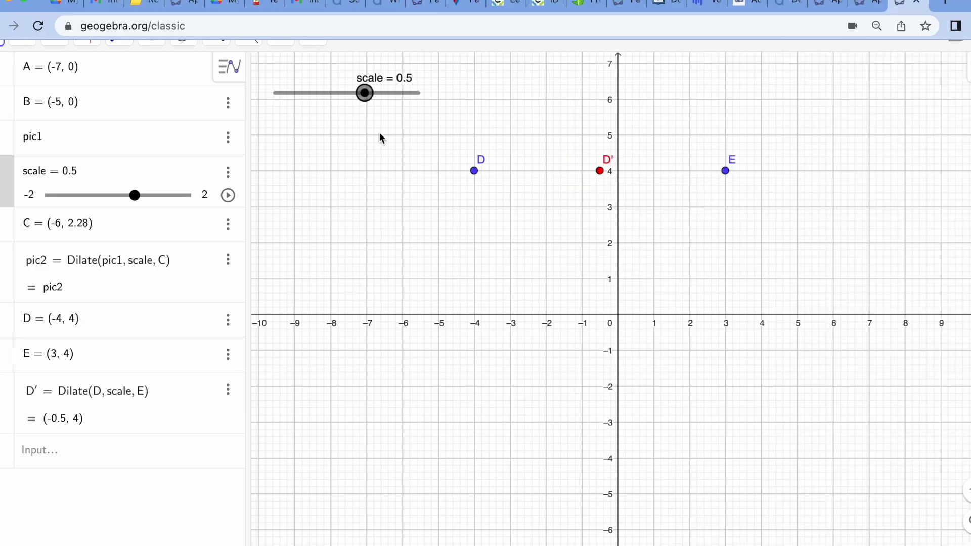
# Slide scale from 0.5 down to 0, then up to 1.5, placing D′ at (-7.5, 4)
pyautogui.moveTo(368, 94); pyautogui.dragTo(347, 96)
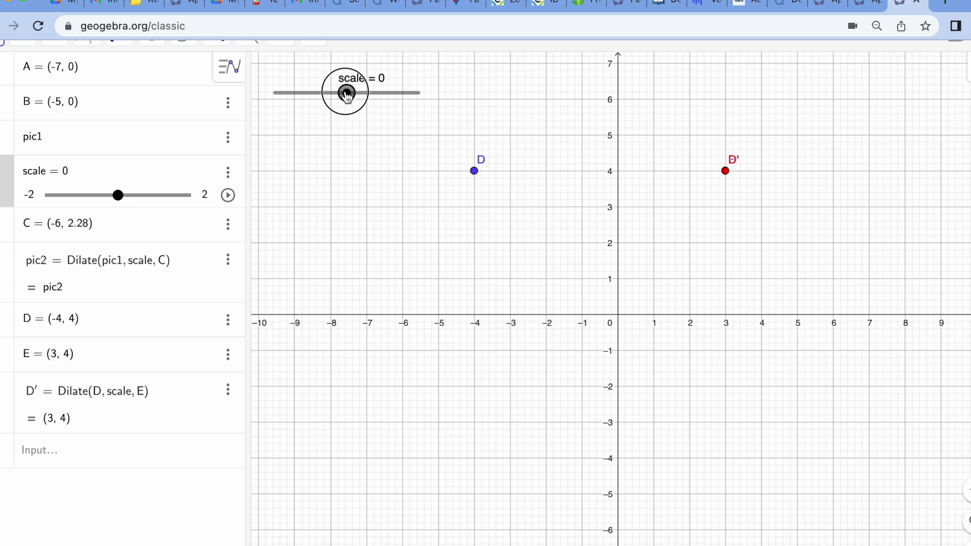
pyautogui.moveTo(347, 96); pyautogui.dragTo(374, 96)
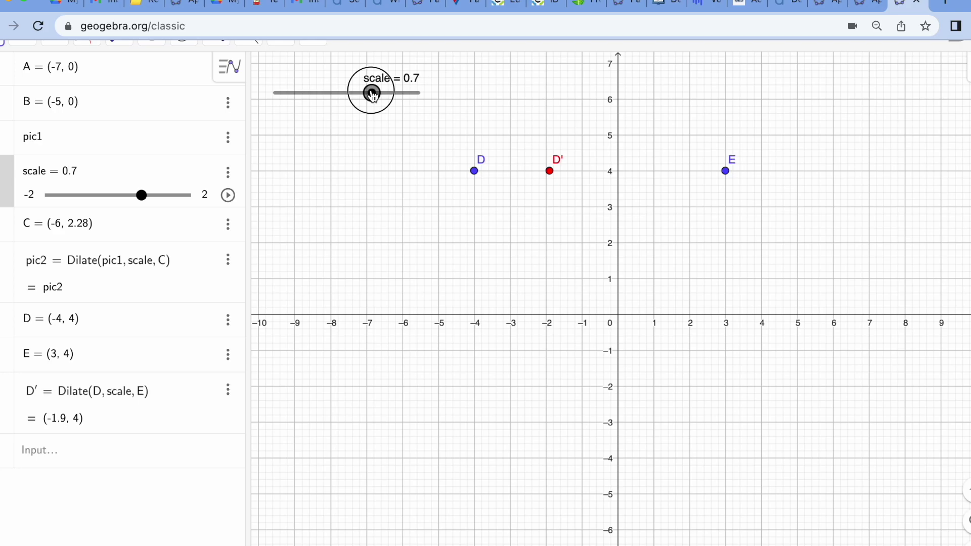
pyautogui.moveTo(374, 96); pyautogui.dragTo(403, 96)
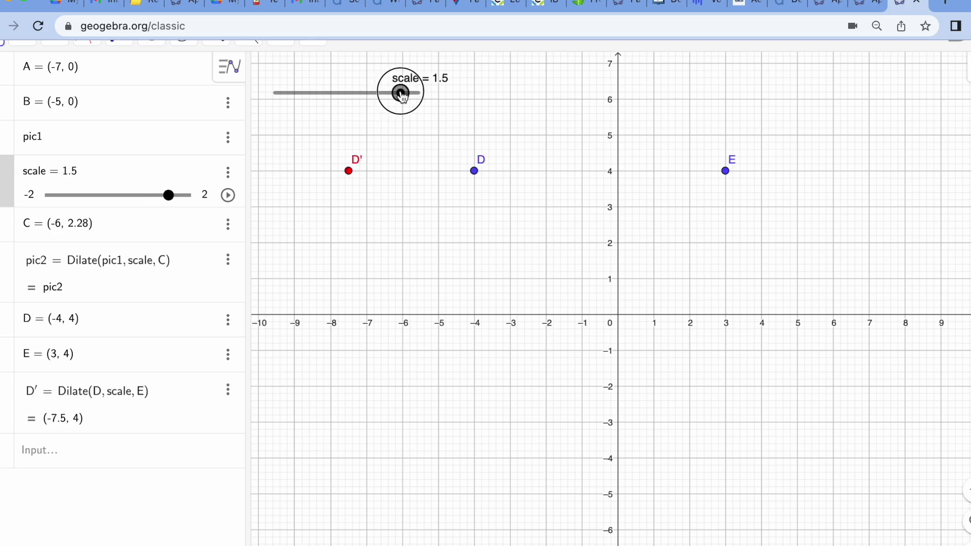